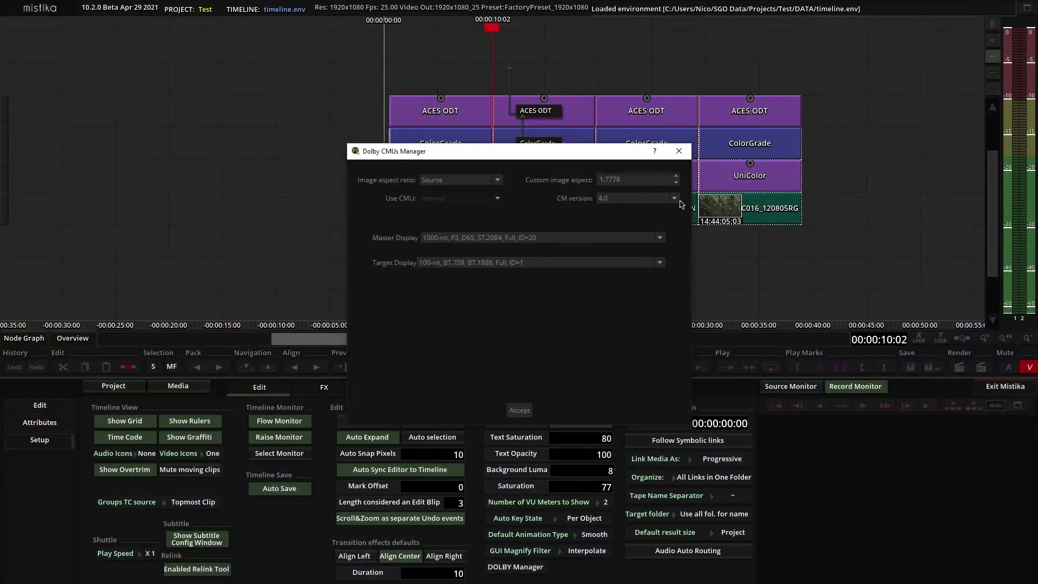
# Reselect CM version 4.0 from the Dolby CMUs Manager's version list.
pyautogui.click(675, 198)
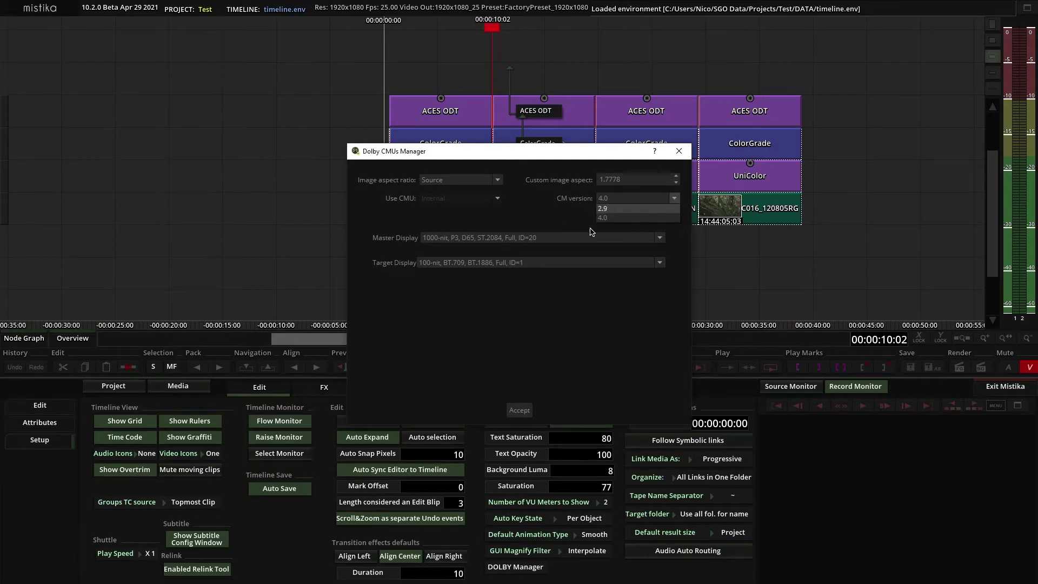
pyautogui.click(617, 219)
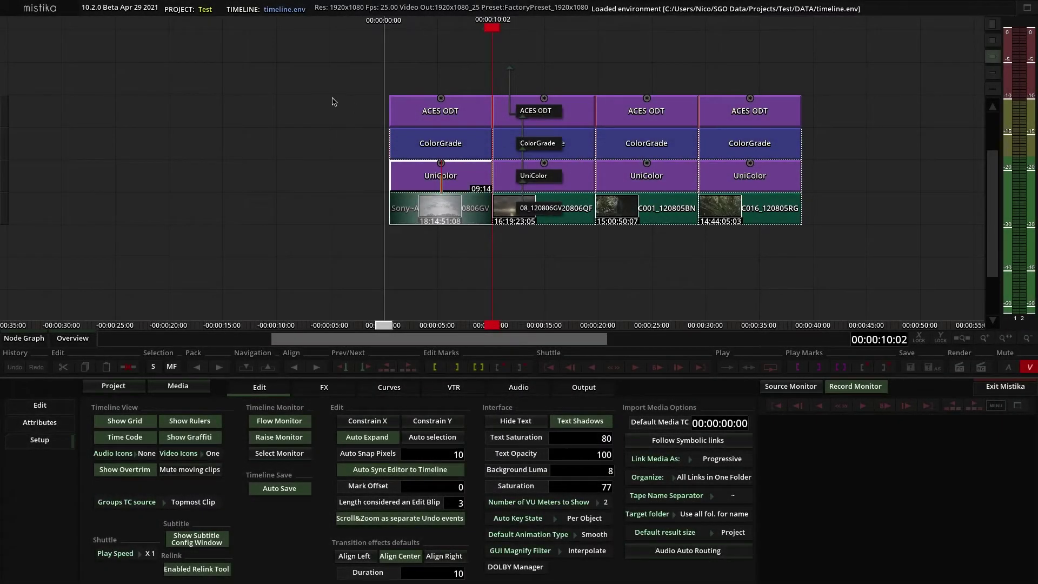
# Try adding a Dolby Vision effect, then browse to SGO AppData > localshared > dolby in File Explorer.
pyautogui.click(327, 387)
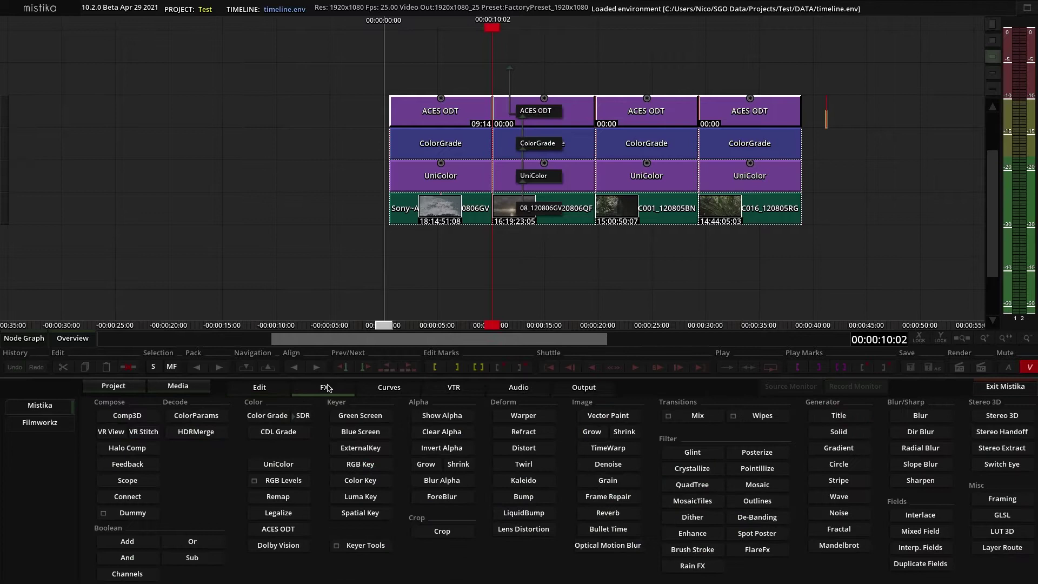
pyautogui.click(277, 545)
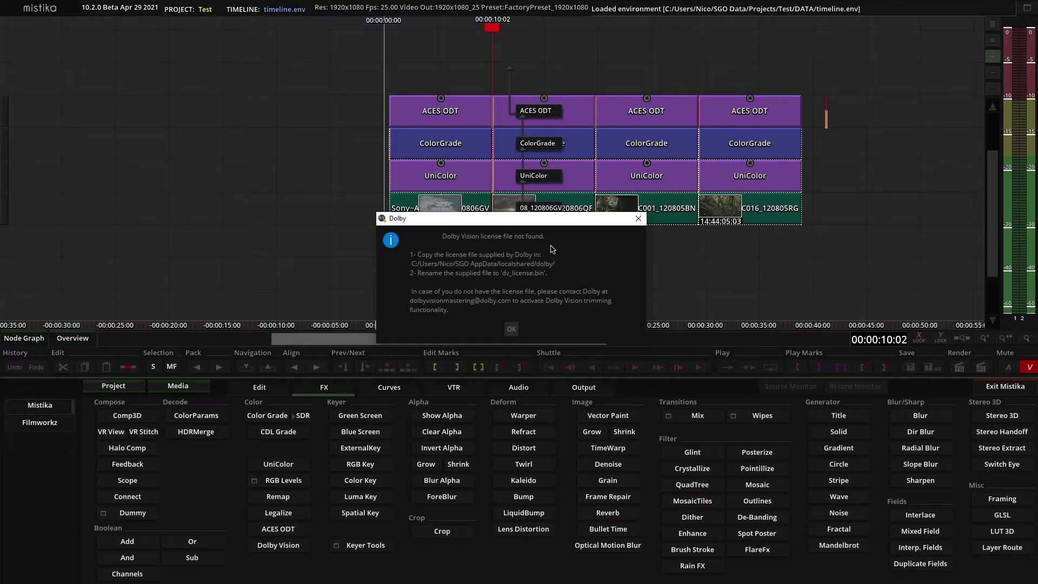
pyautogui.hotkey('alt', 'Tab')
pyautogui.doubleClick(135, 378)
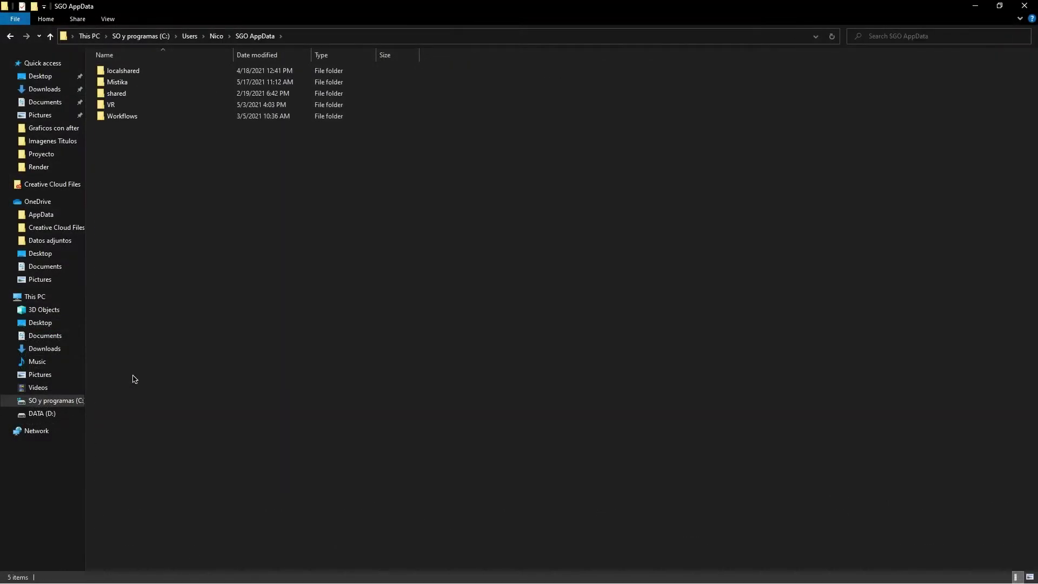
pyautogui.doubleClick(128, 72)
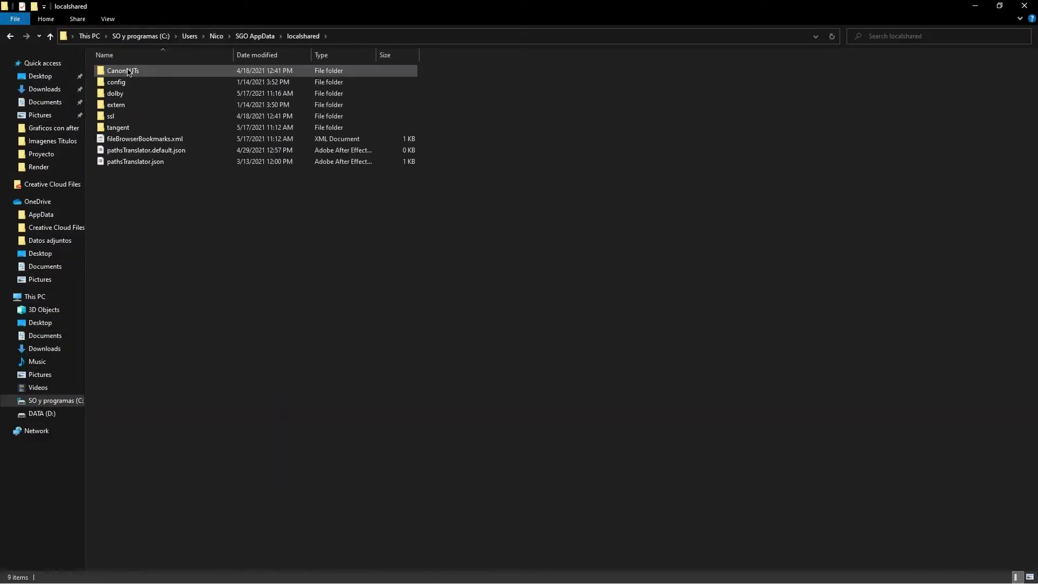
pyautogui.doubleClick(120, 99)
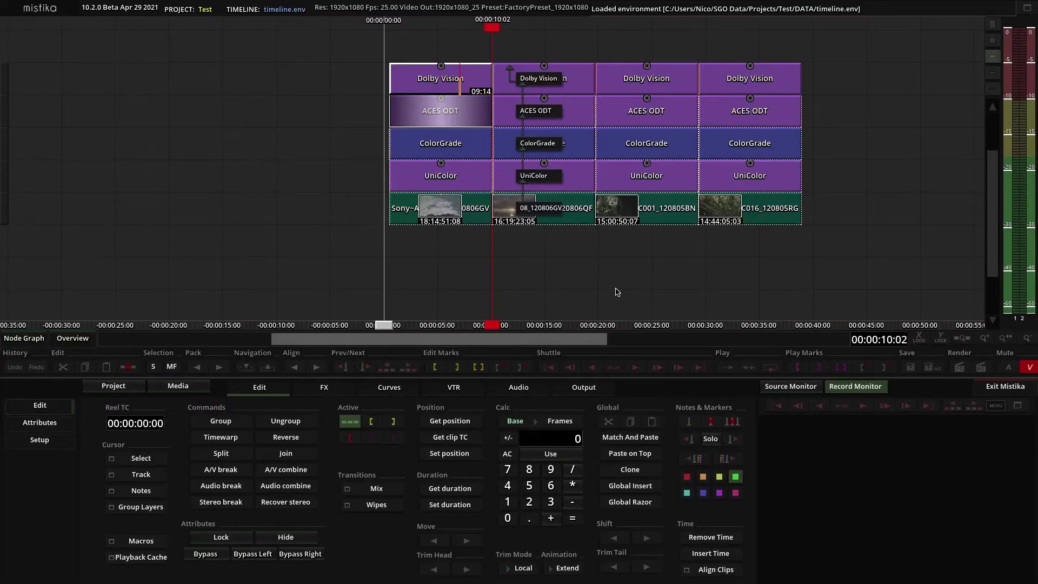
# At 00:00:06:21, open the first clip's UniColor and inspect the ACES ODT output colour space list.
pyautogui.click(614, 285)
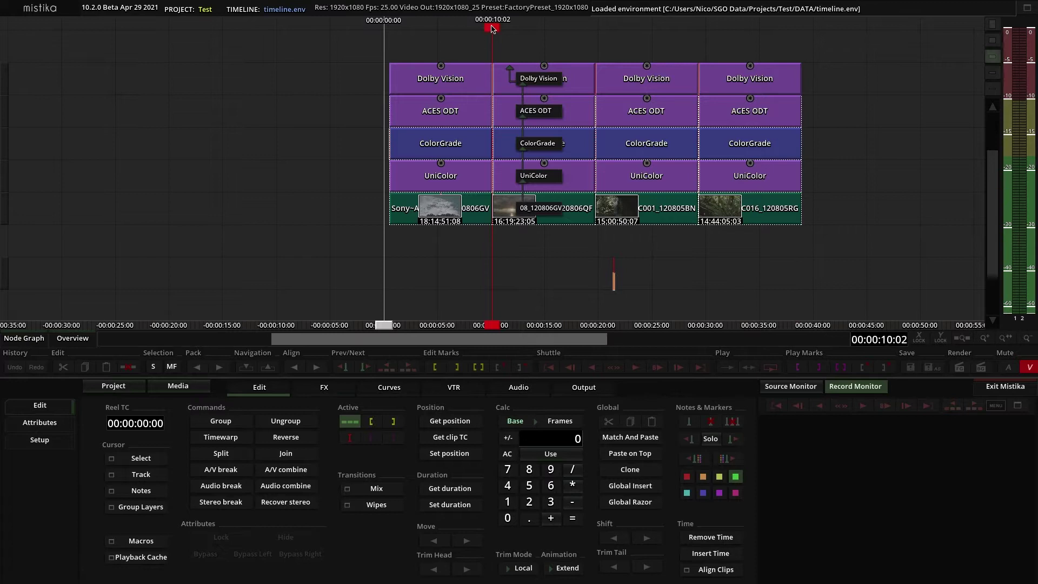
pyautogui.moveTo(493, 29); pyautogui.dragTo(461, 180)
pyautogui.doubleClick(462, 182)
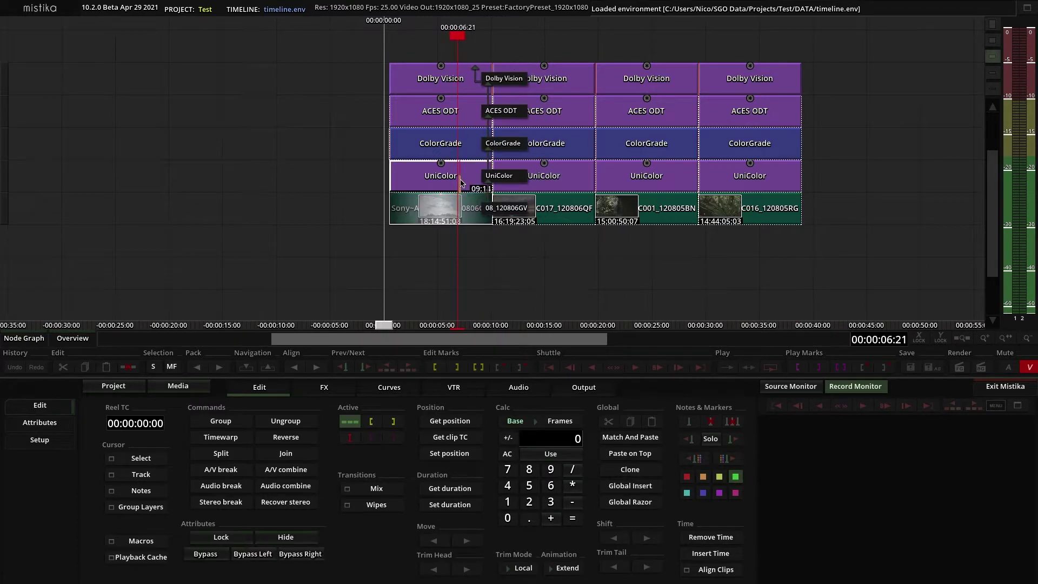
pyautogui.scroll(-3, 592, 330)
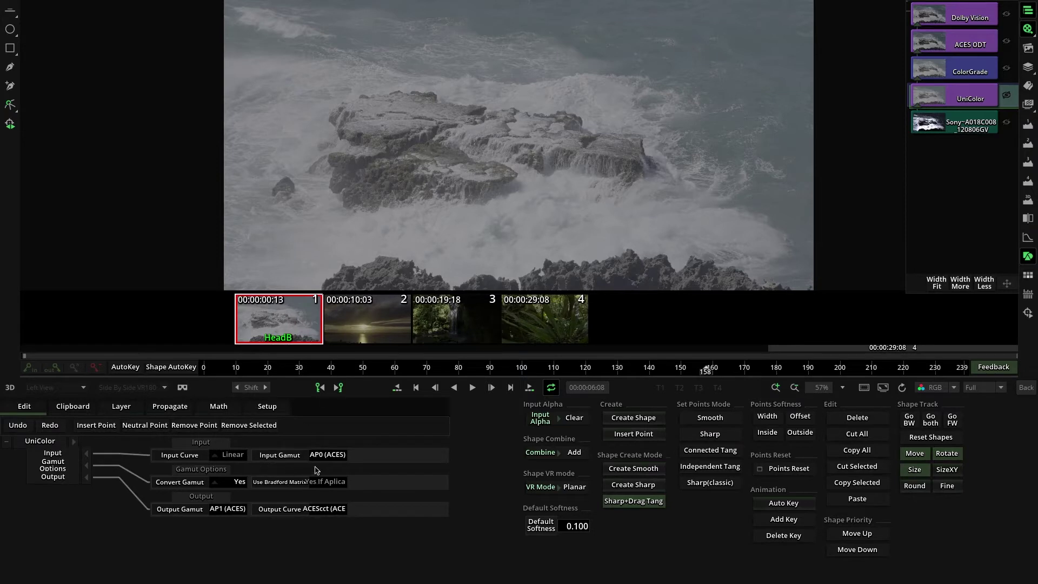
pyautogui.click(965, 43)
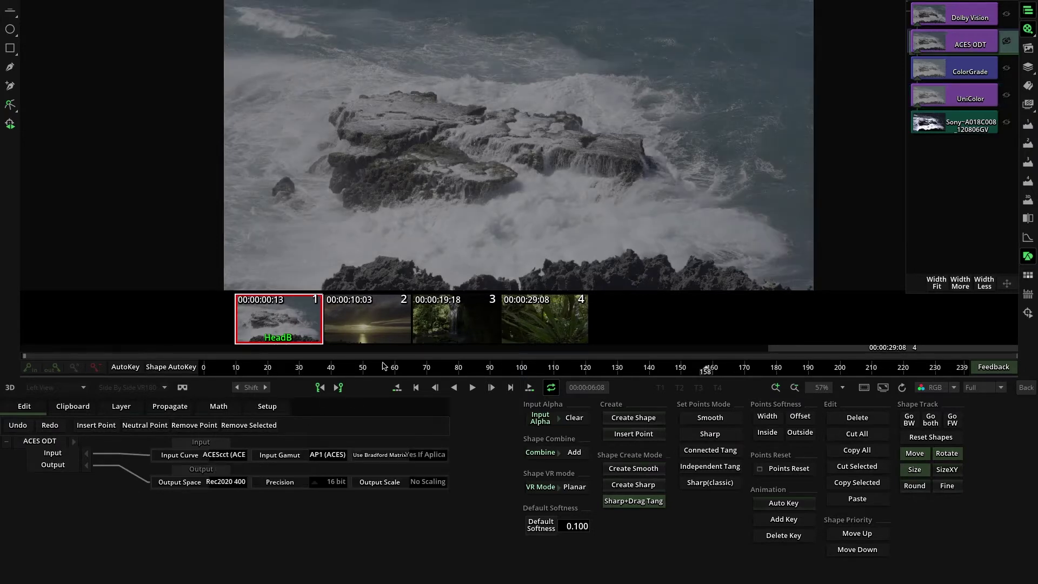
pyautogui.click(230, 482)
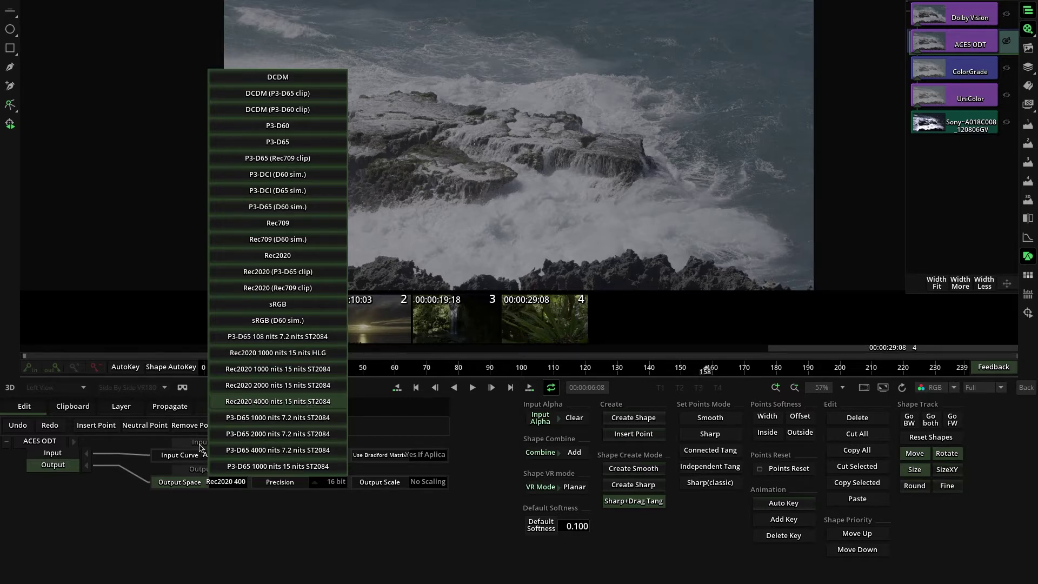
pyautogui.click(210, 484)
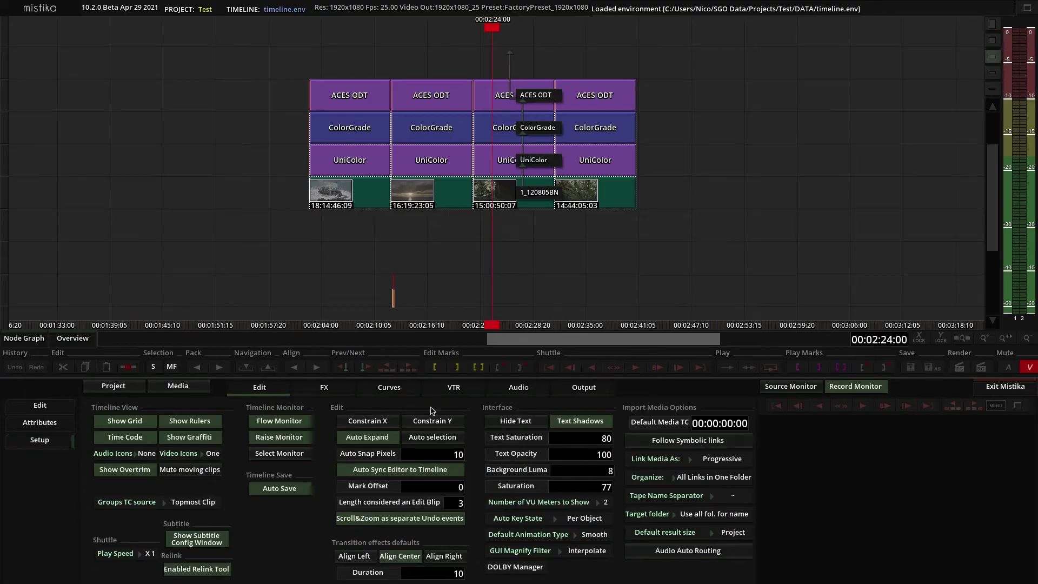
# In the Dolby CMUs Manager, confirm CM 4.0, a 4000-nit BT.2020 master and a 100-nit BT.709 target, then accept.
pyautogui.click(533, 569)
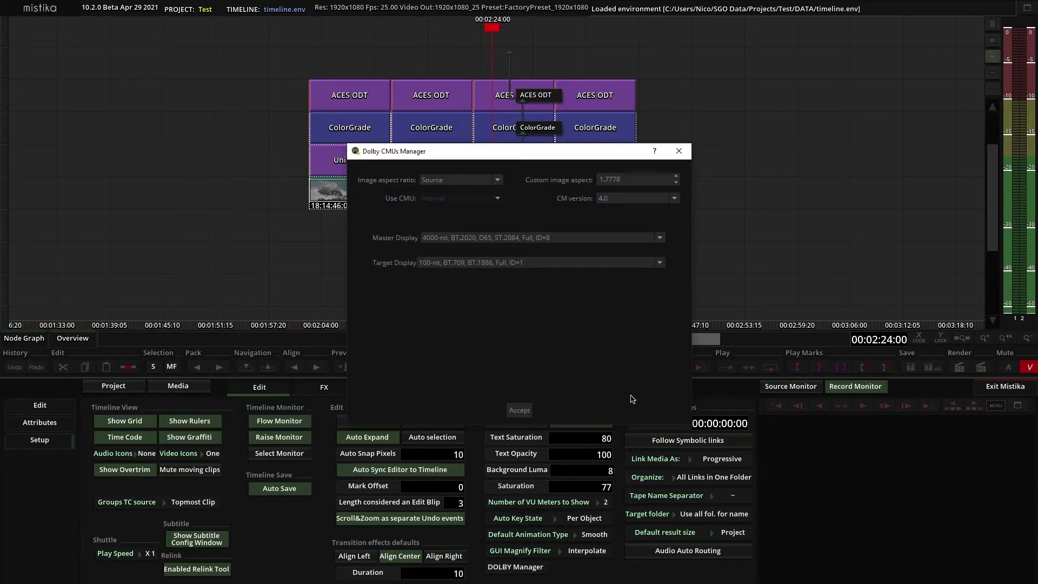
pyautogui.click(668, 202)
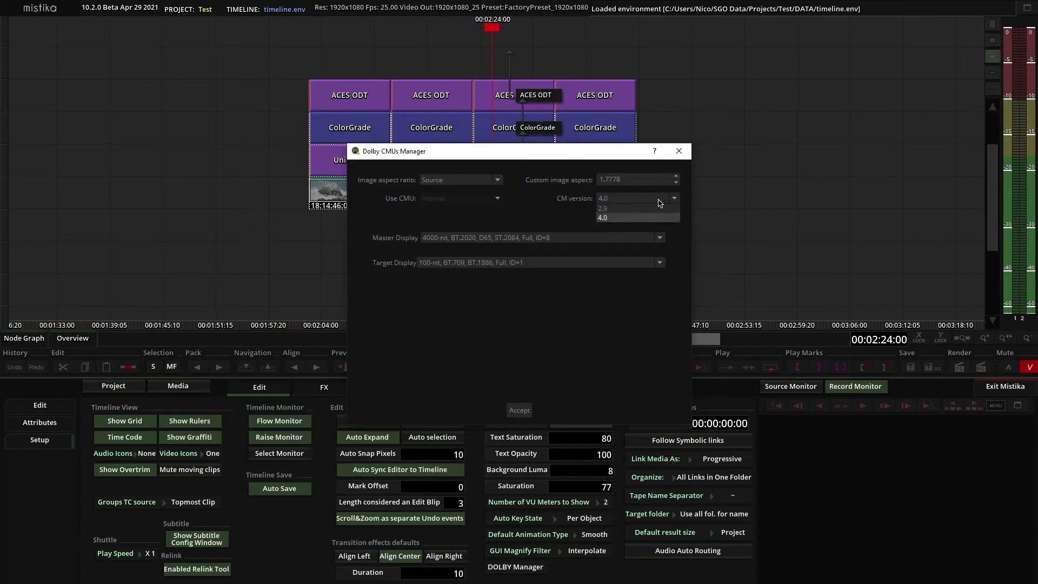
pyautogui.click(603, 217)
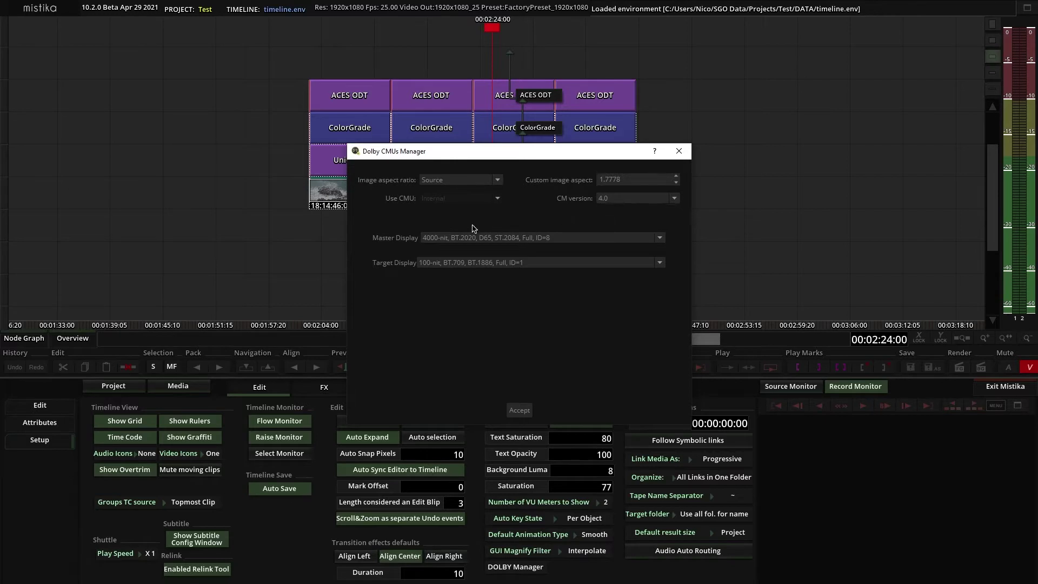
pyautogui.click(456, 238)
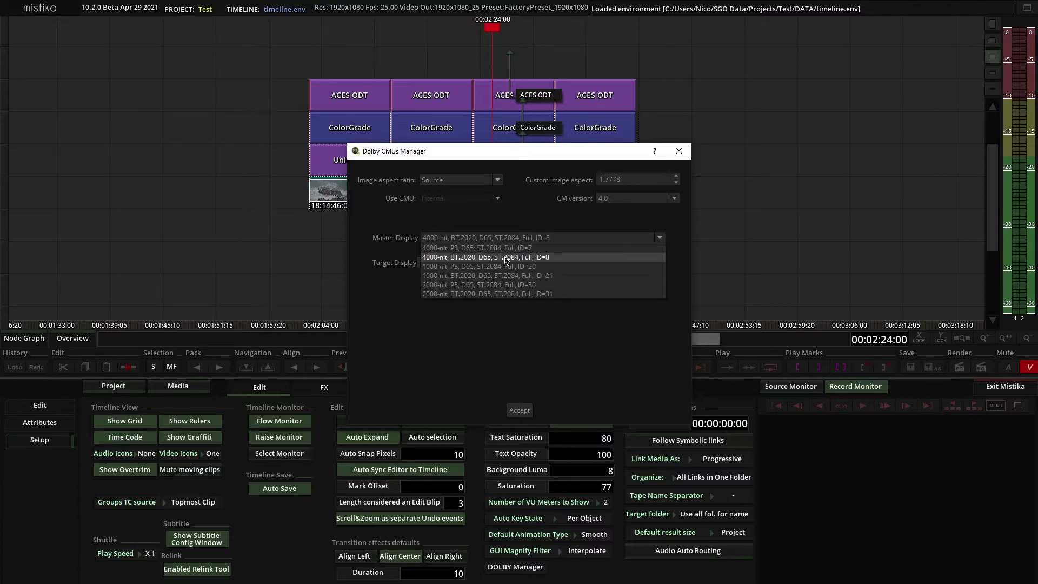
pyautogui.click(436, 257)
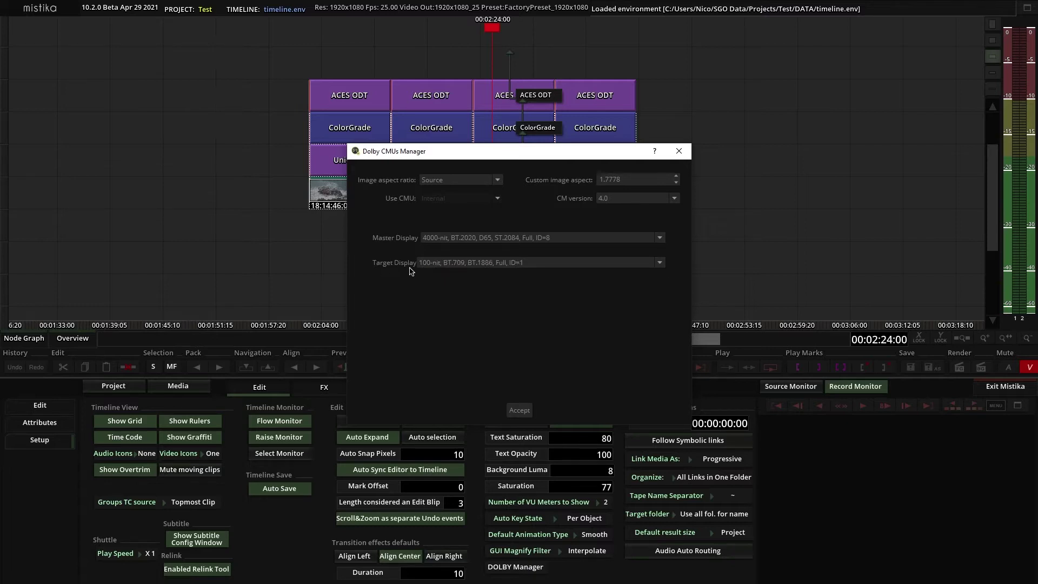
pyautogui.click(563, 264)
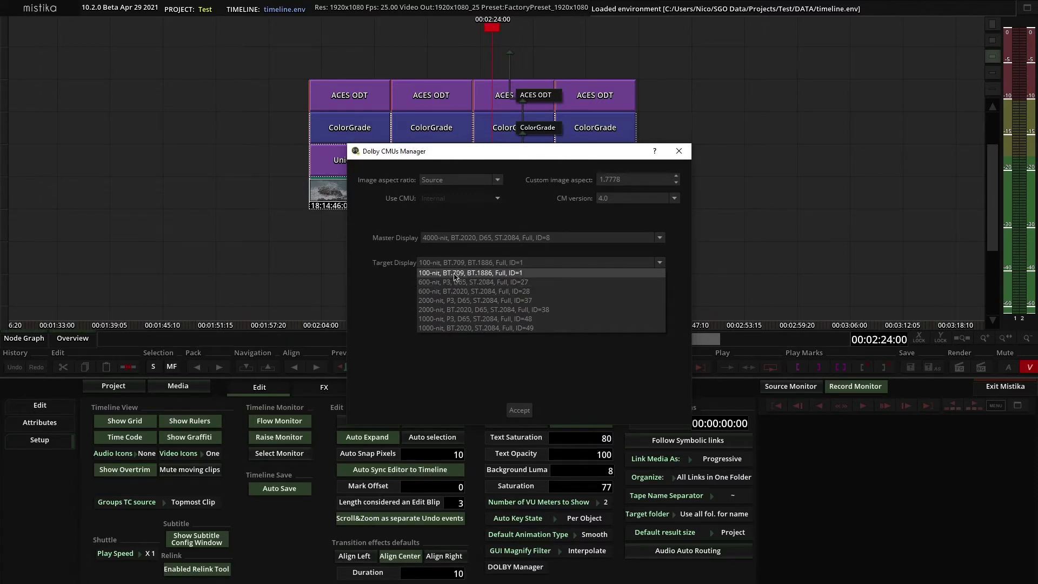
pyautogui.click(420, 276)
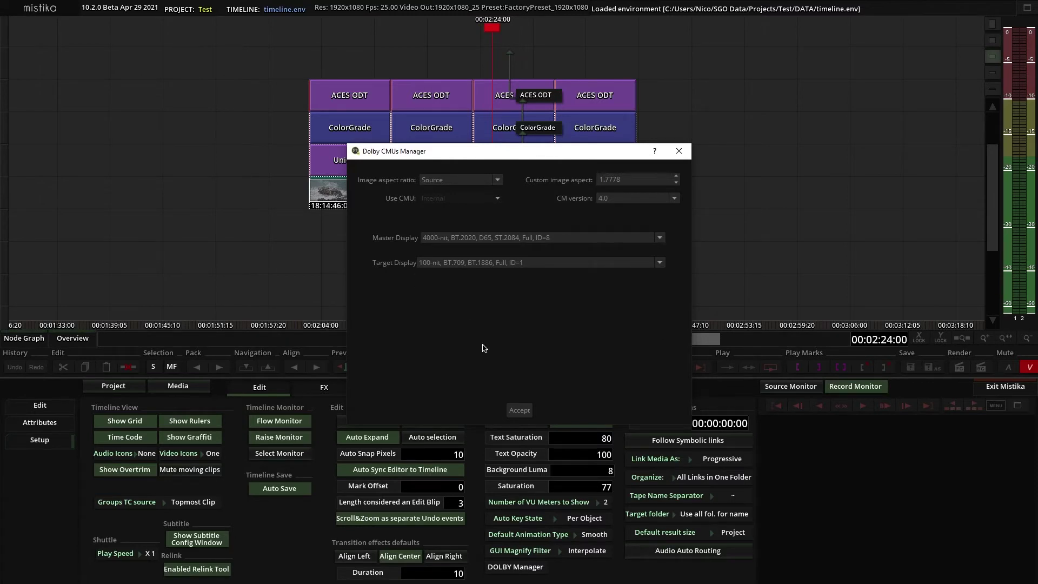
pyautogui.click(519, 409)
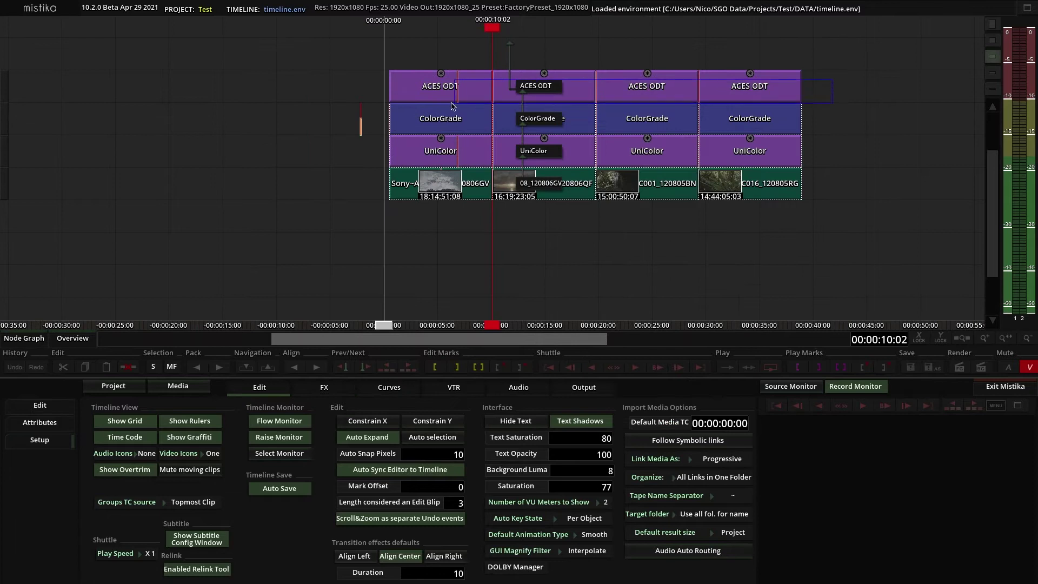
# Add a Dolby Vision effect to all four clips.
pyautogui.click(324, 387)
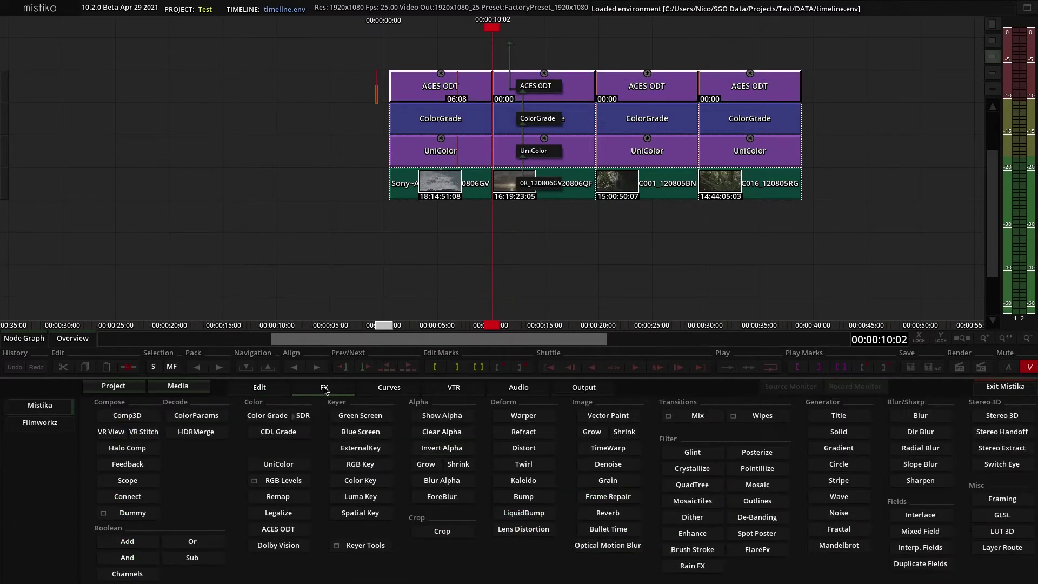
pyautogui.click(284, 549)
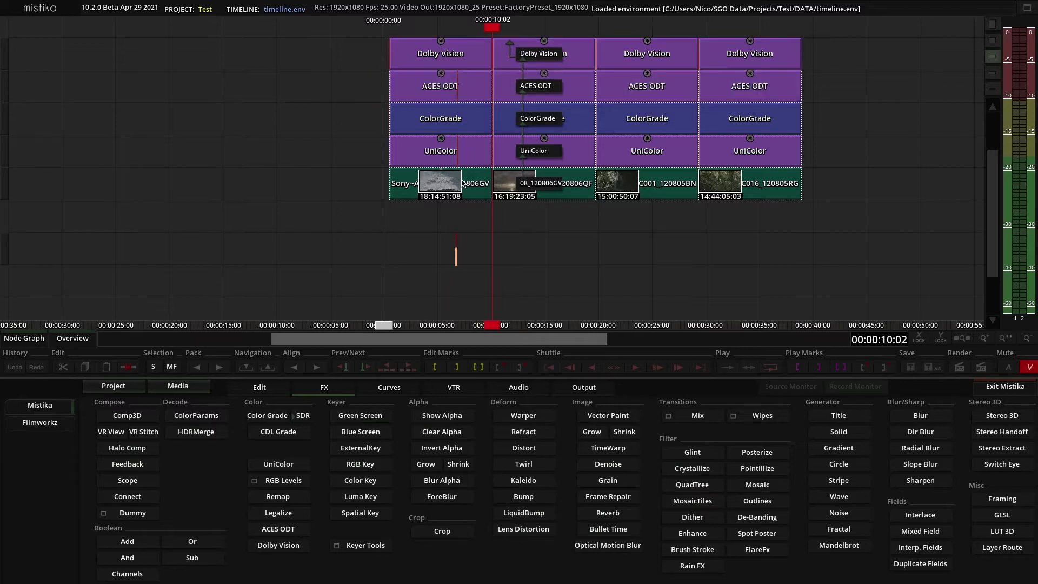
pyautogui.press('e')
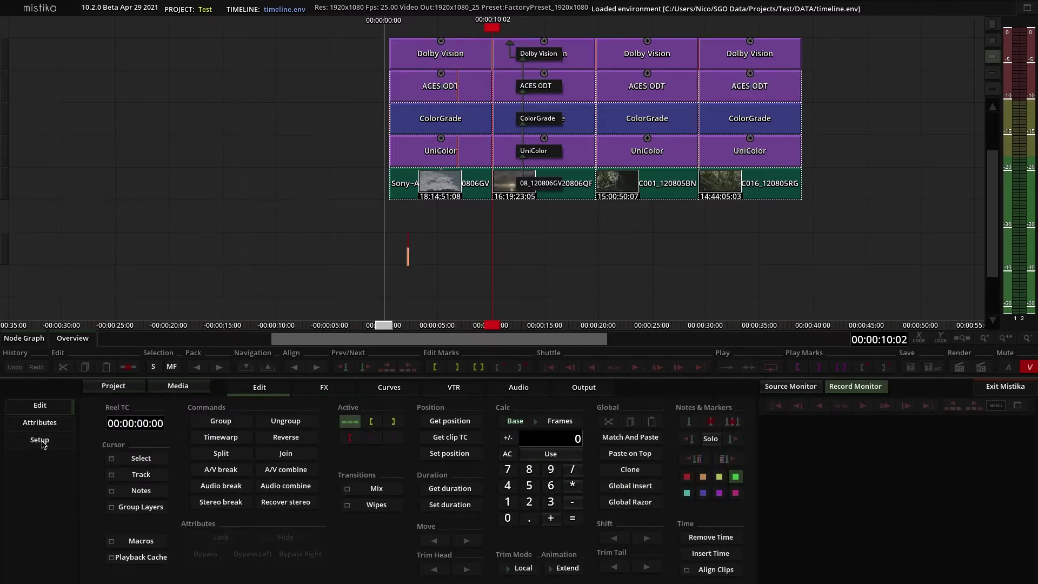
# Try switching the Dolby CM version to 2.9, then cancel the warning to keep 4.0.
pyautogui.click(39, 440)
pyautogui.click(535, 573)
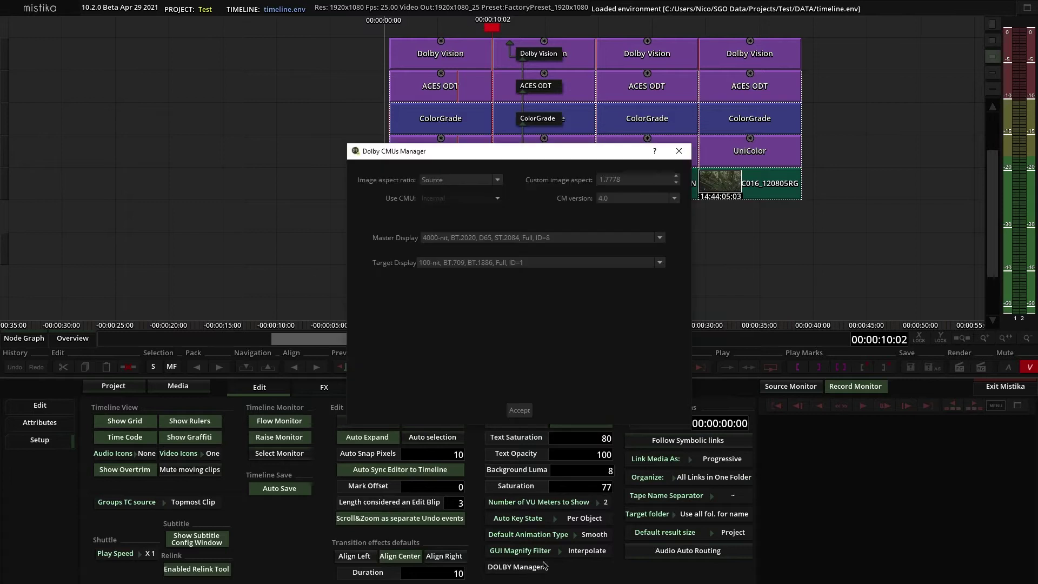
pyautogui.click(624, 200)
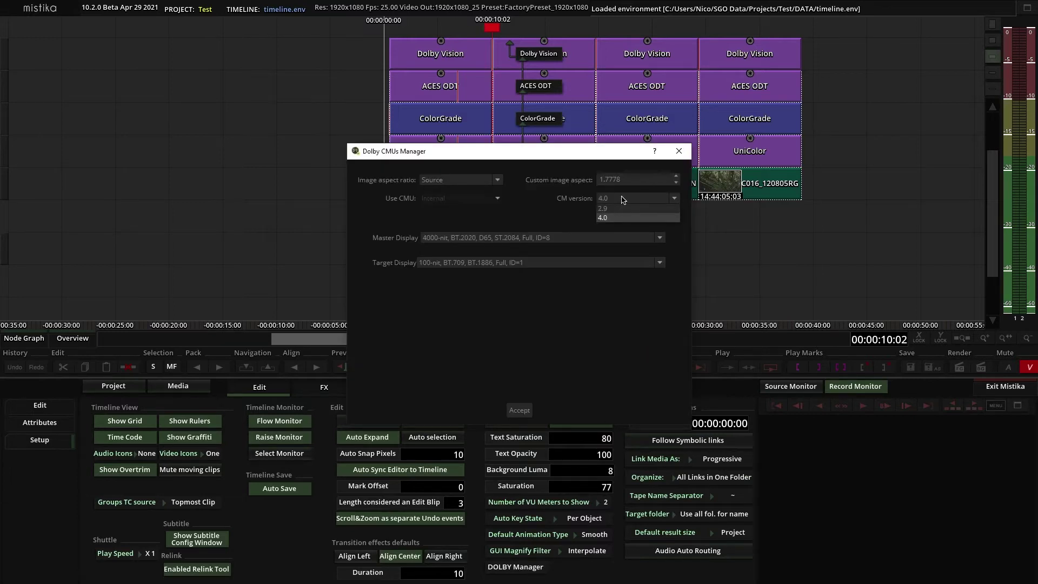
pyautogui.click(612, 210)
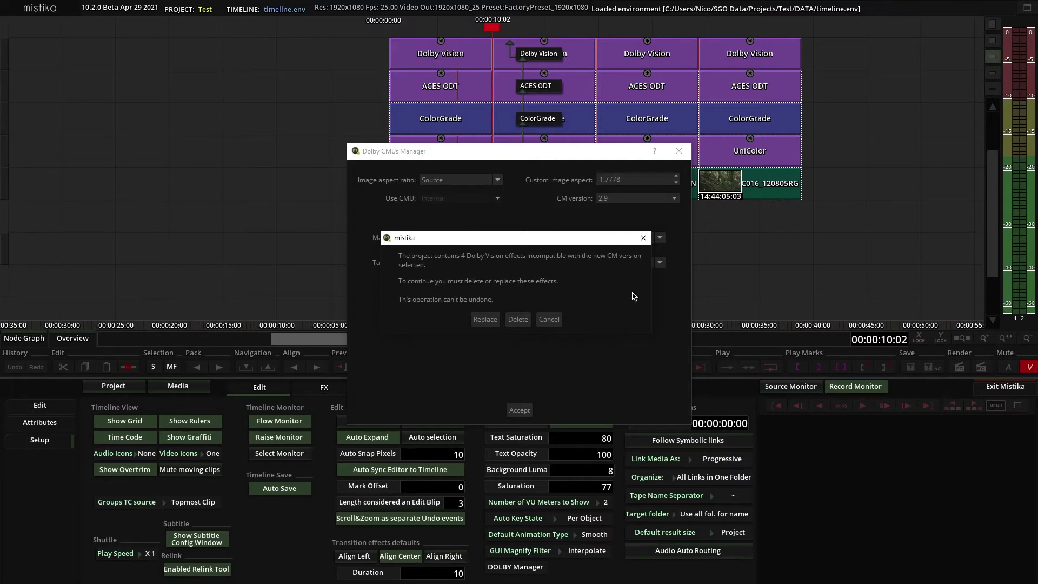
pyautogui.click(550, 321)
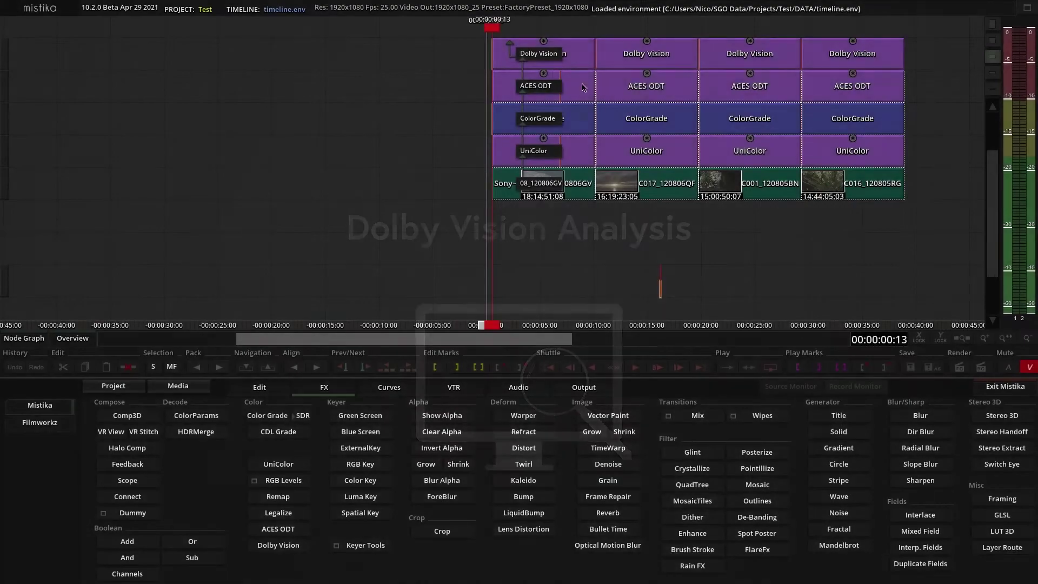
# Start the first clip's Dolby Vision analysis and play the shot through until it completes.
pyautogui.doubleClick(568, 65)
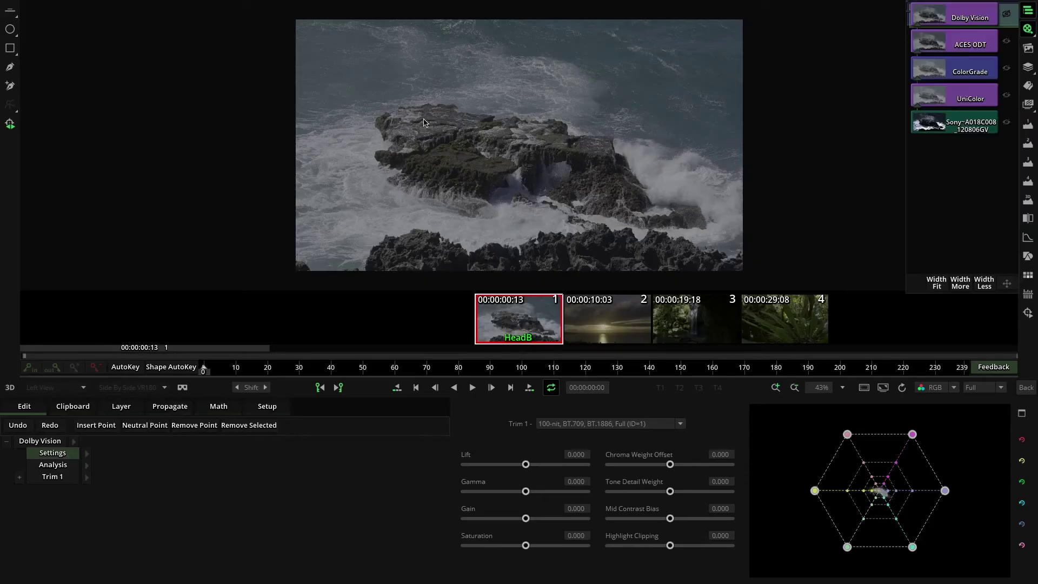
pyautogui.click(73, 465)
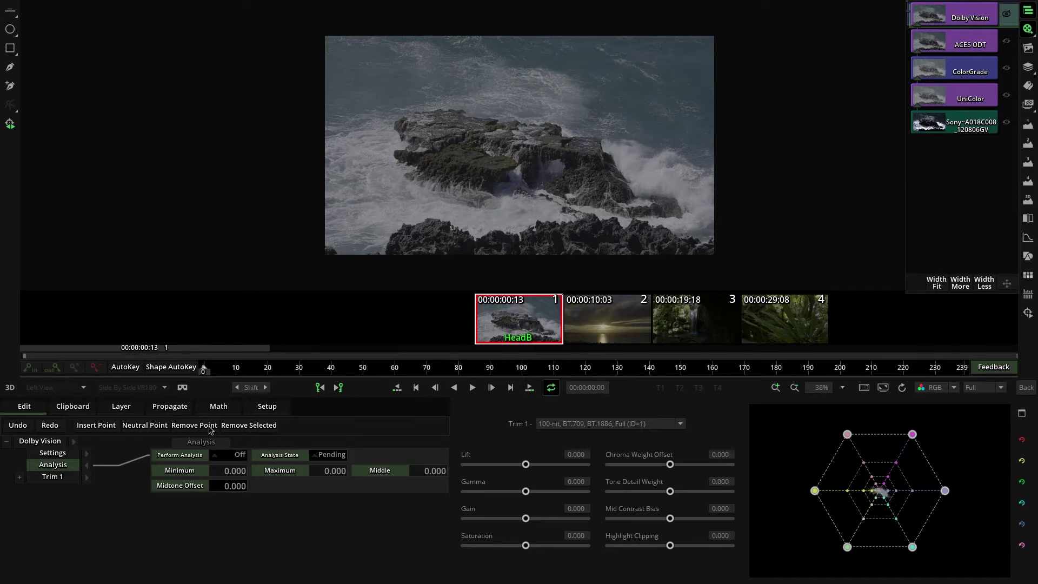
pyautogui.click(225, 459)
pyautogui.click(240, 445)
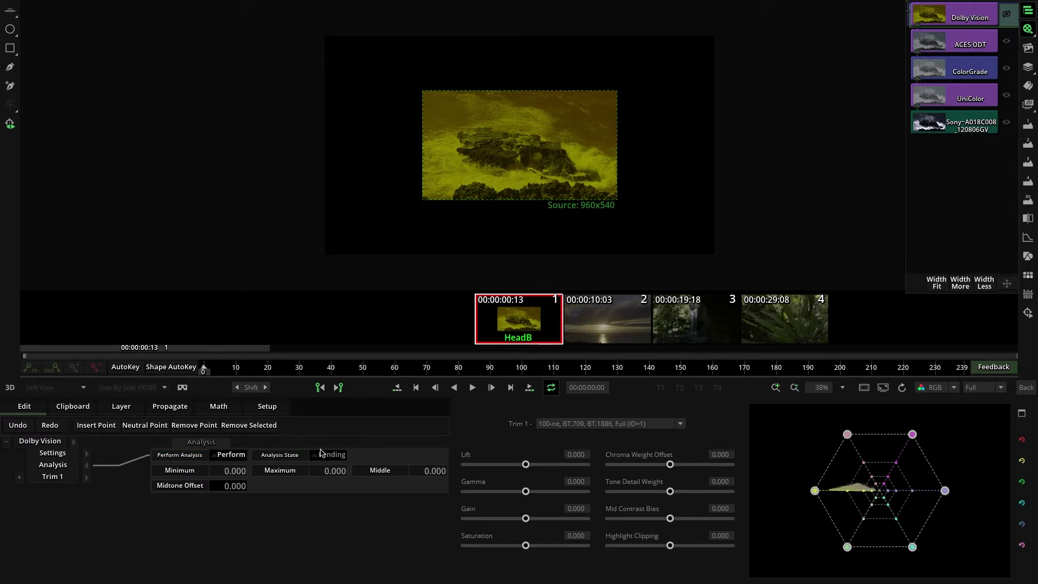
pyautogui.click(472, 388)
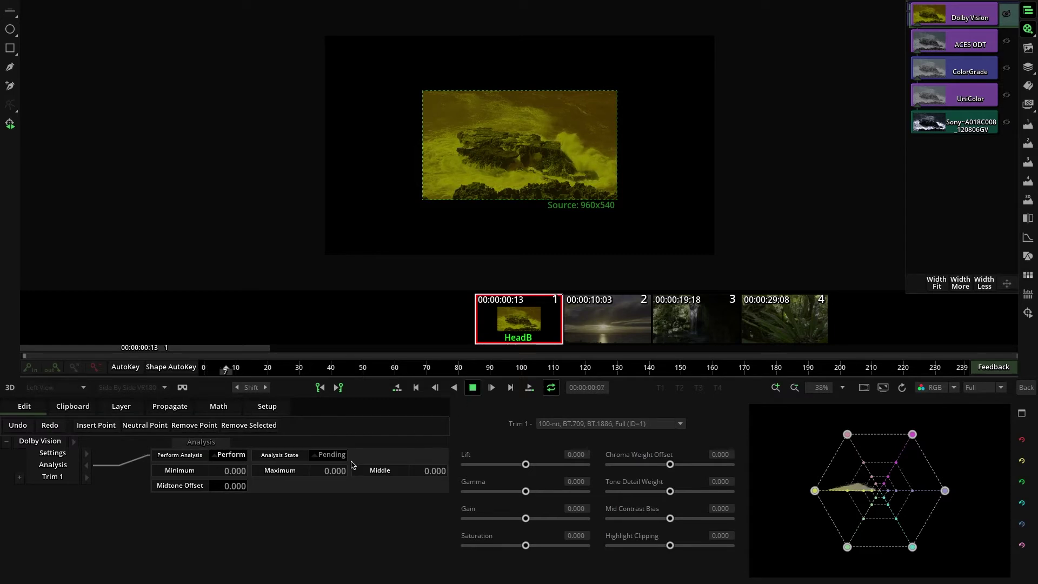
pyautogui.scroll(1, 417, 302)
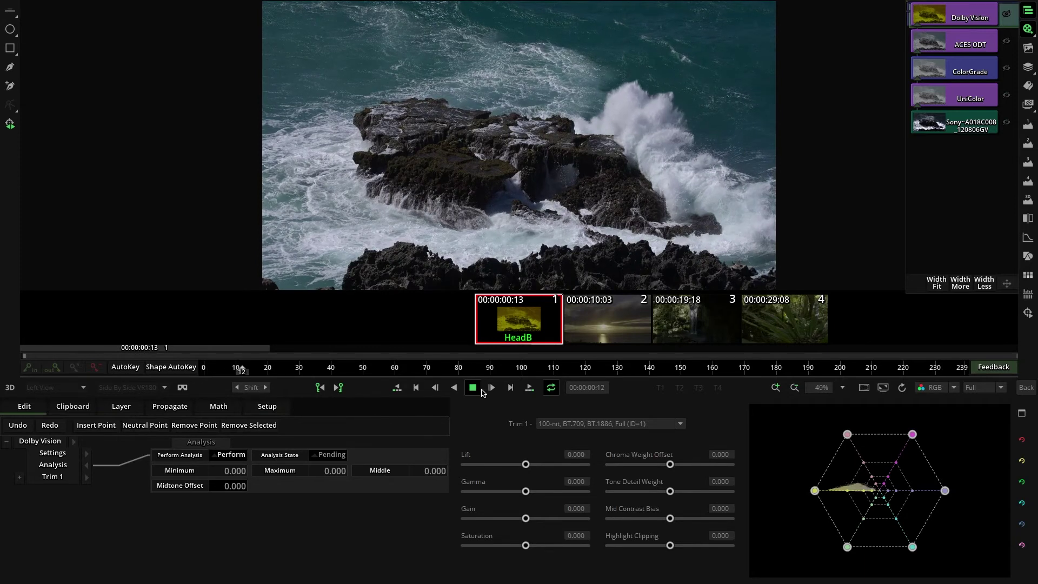
pyautogui.click(474, 388)
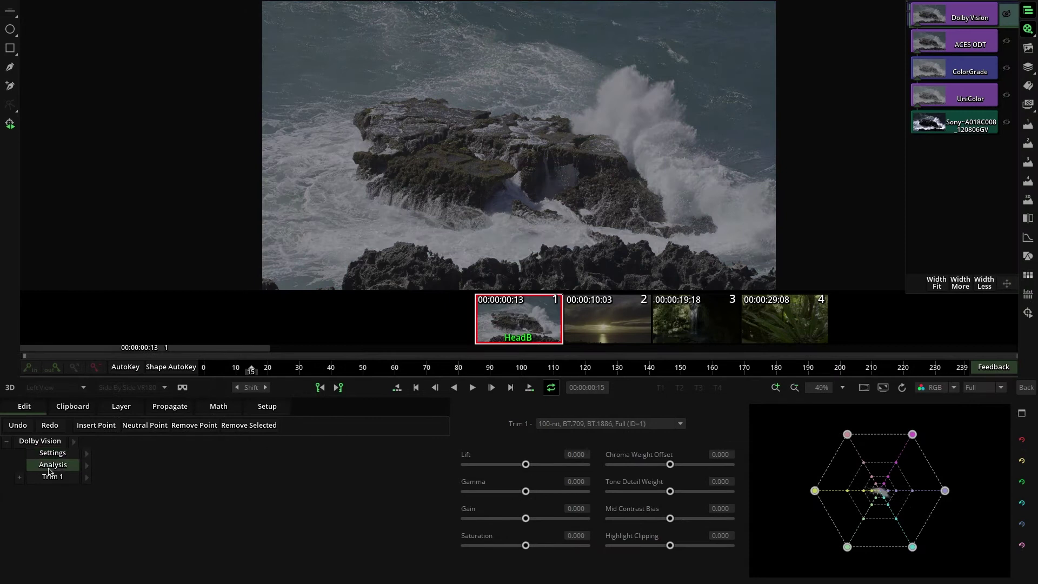
# Set the Dolby Vision analysis mode back to Perform and bring up the propagation options.
pyautogui.click(87, 468)
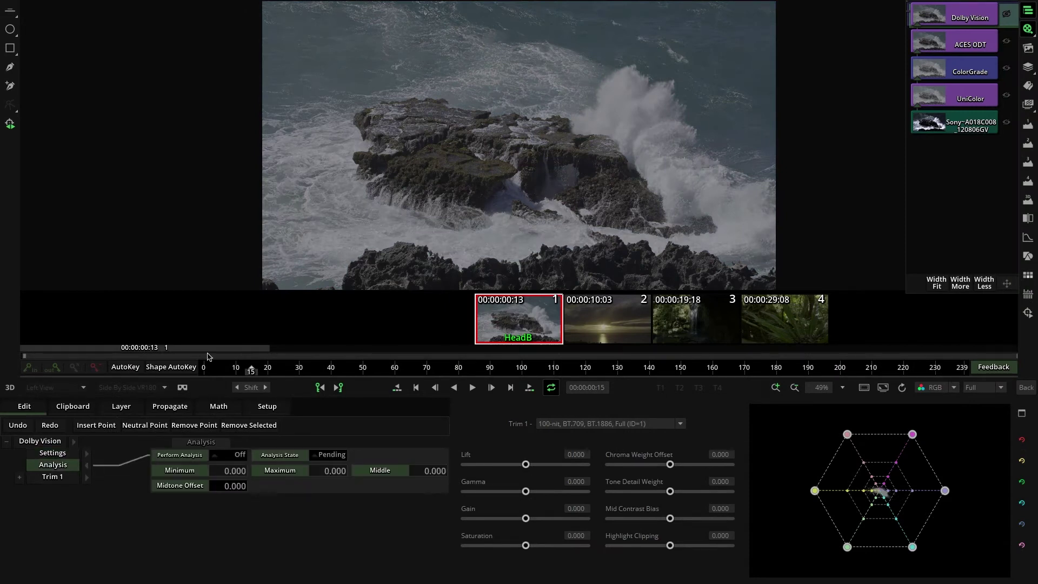
pyautogui.click(204, 373)
pyautogui.click(228, 455)
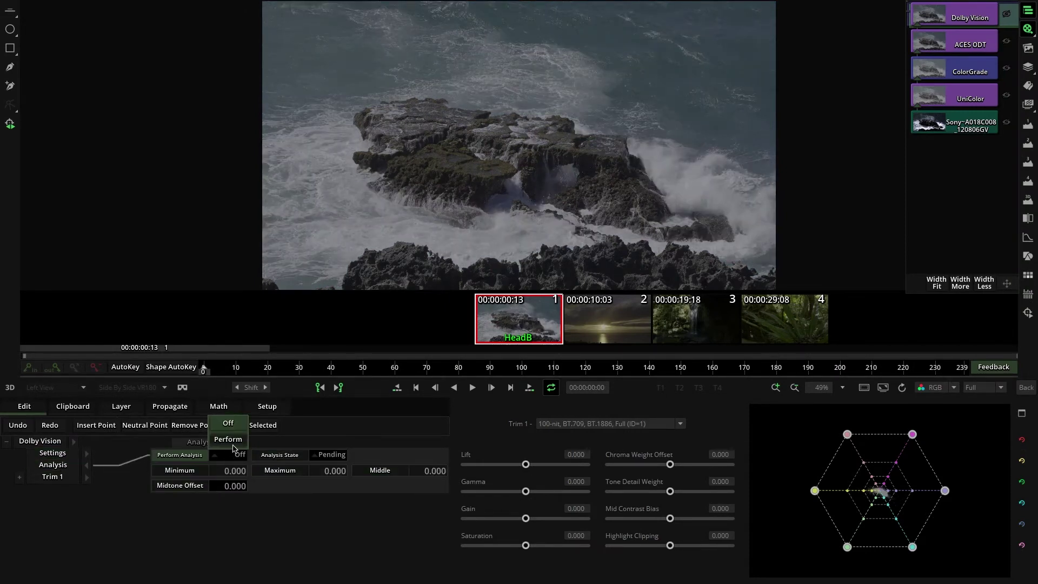
pyautogui.click(235, 448)
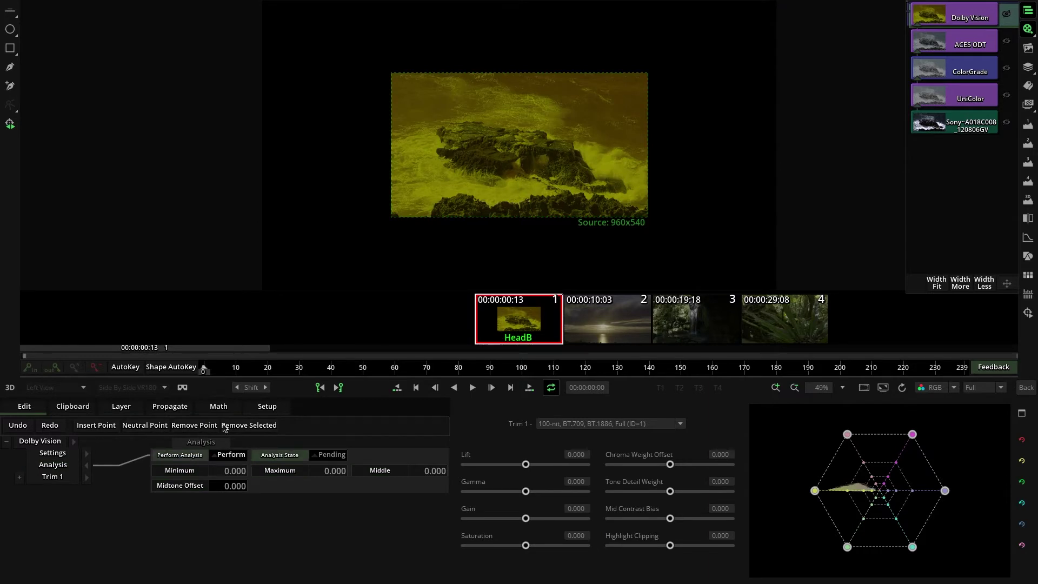
pyautogui.click(172, 408)
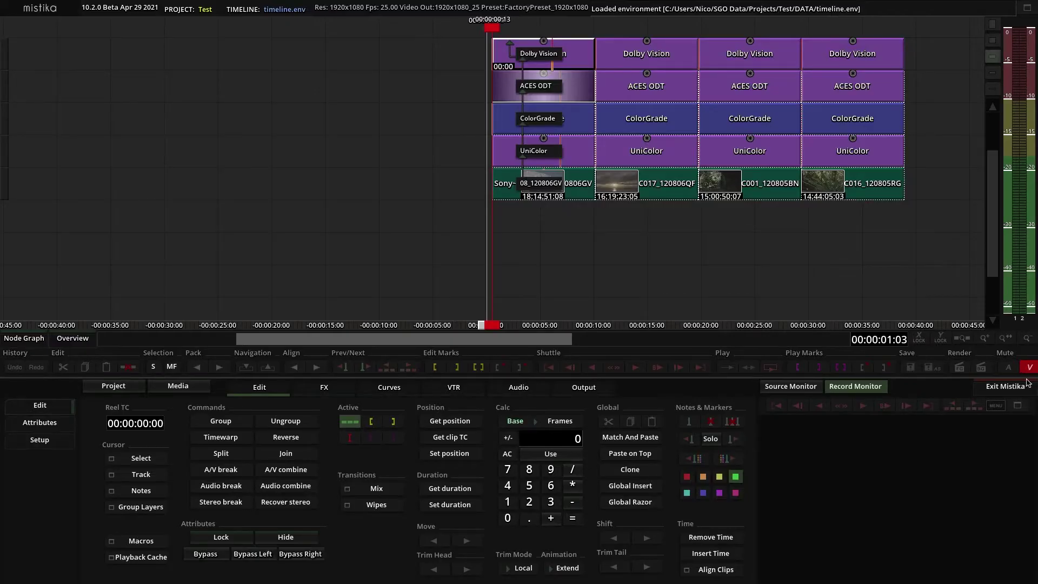
# Unmute and play, then give the shot a This Shot aspect ratio of 2.240 and lift 0.020.
pyautogui.click(1030, 369)
pyautogui.press('space')
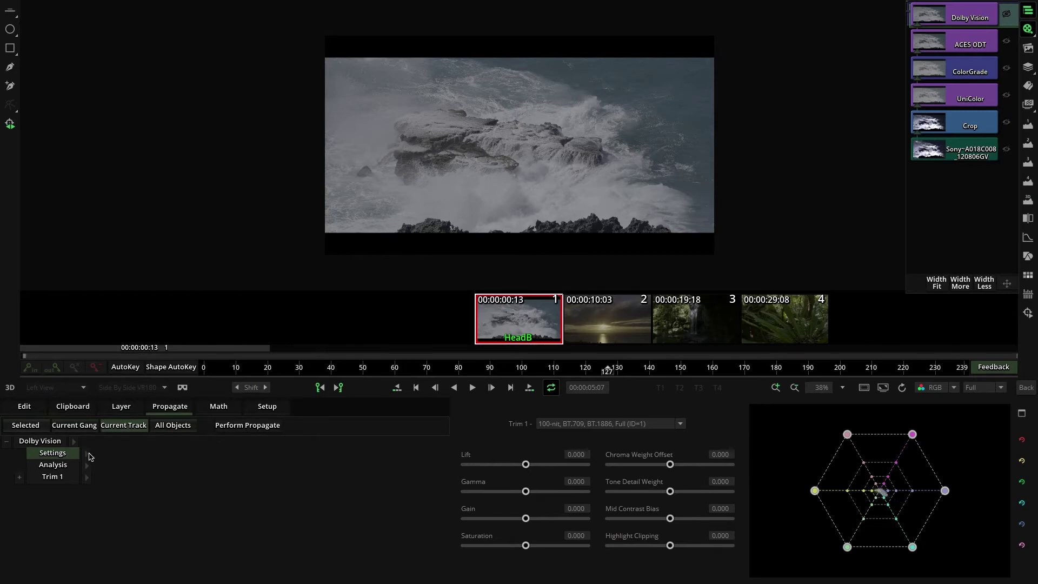
pyautogui.click(89, 455)
pyautogui.click(235, 459)
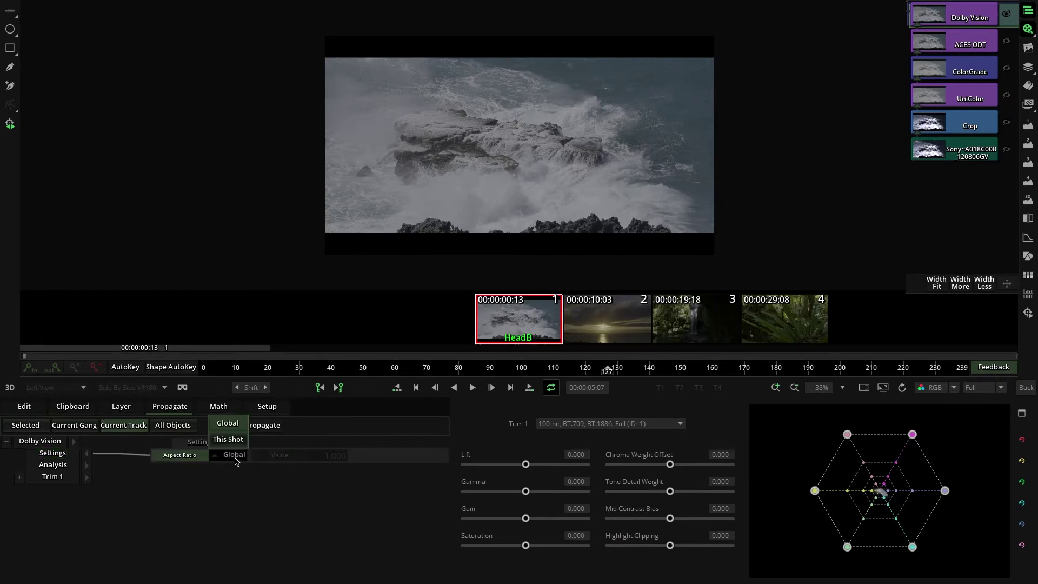
pyautogui.click(240, 441)
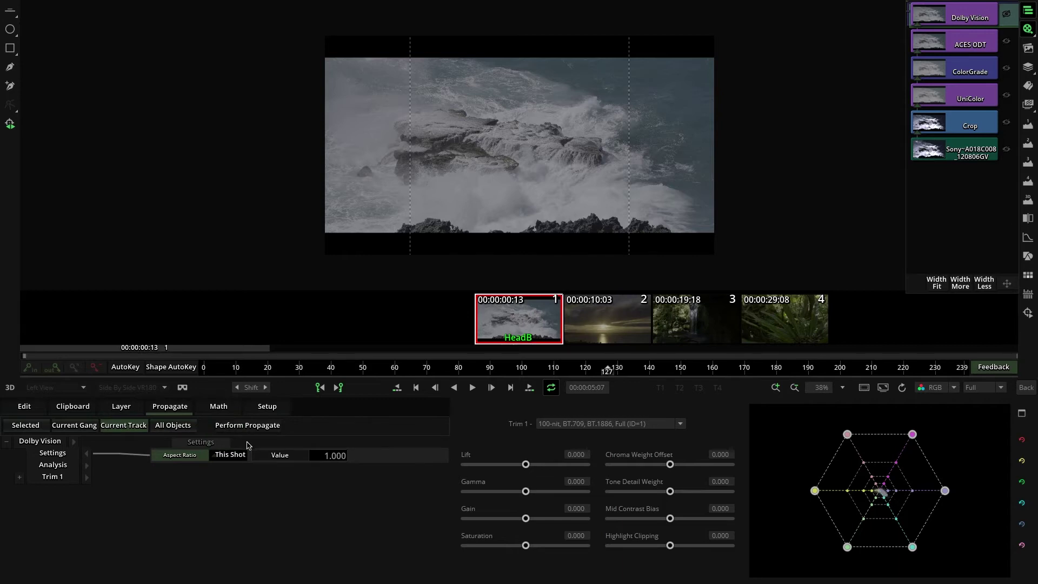
pyautogui.moveTo(326, 459); pyautogui.dragTo(1003, 466)
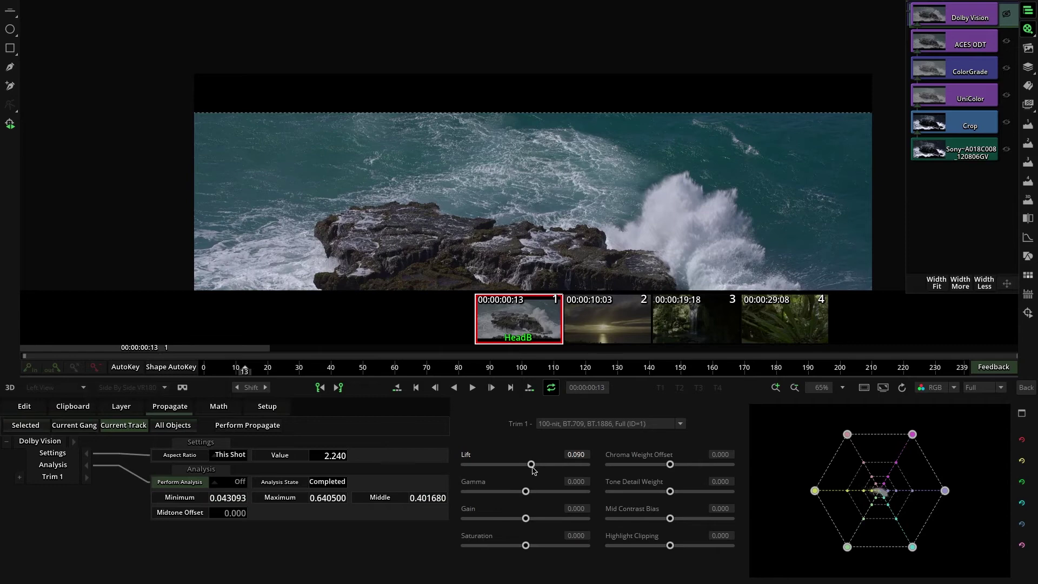
pyautogui.moveTo(532, 466)
pyautogui.mouseDown()
pyautogui.moveTo(502, 468)
pyautogui.moveTo(569, 466)
pyautogui.moveTo(529, 466)
pyautogui.mouseUp()
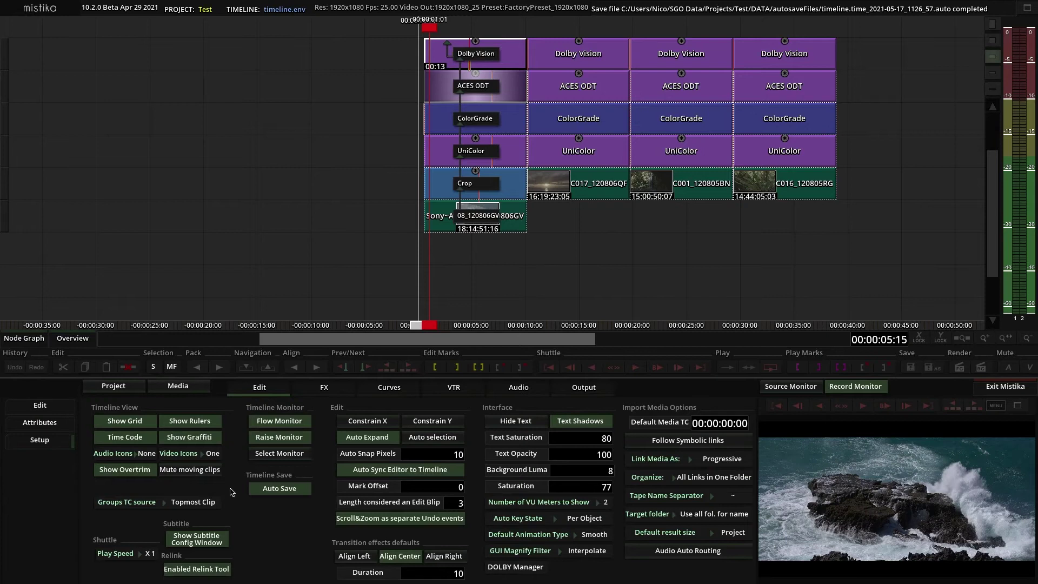
# Choose Custom as the image aspect ratio in the Dolby CMUs Manager.
pyautogui.click(510, 568)
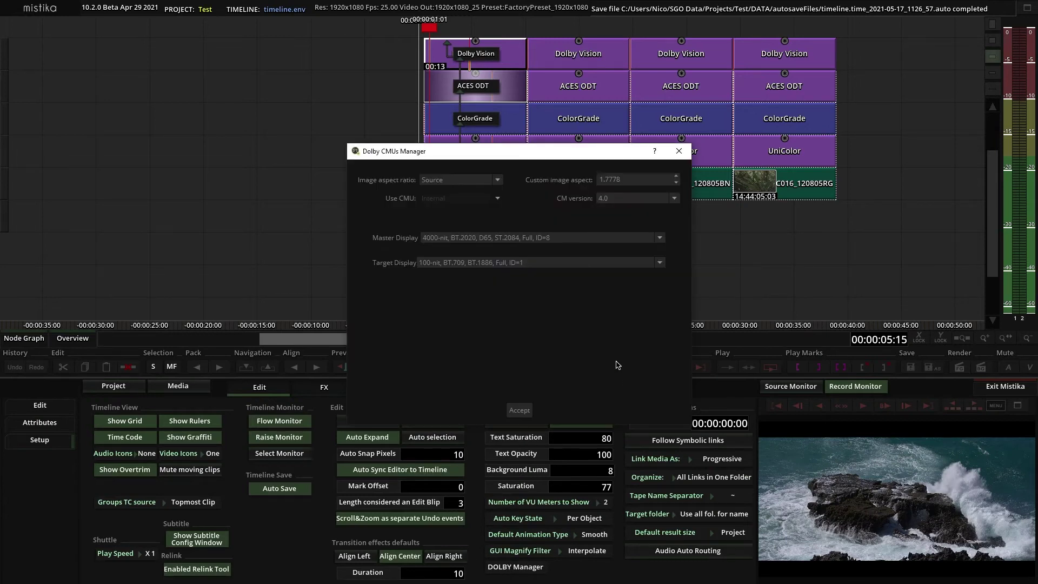
pyautogui.click(500, 182)
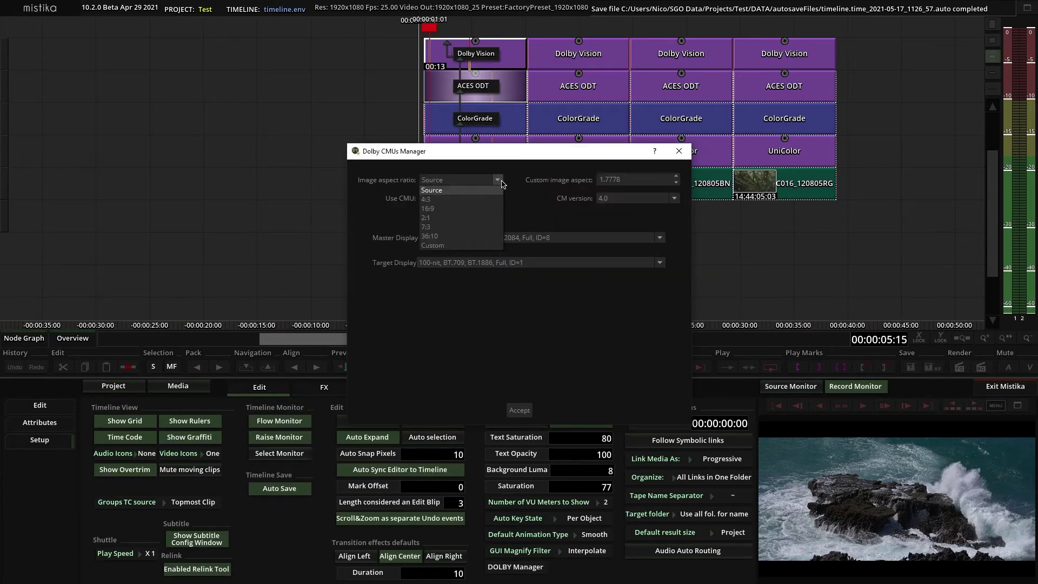
pyautogui.click(431, 246)
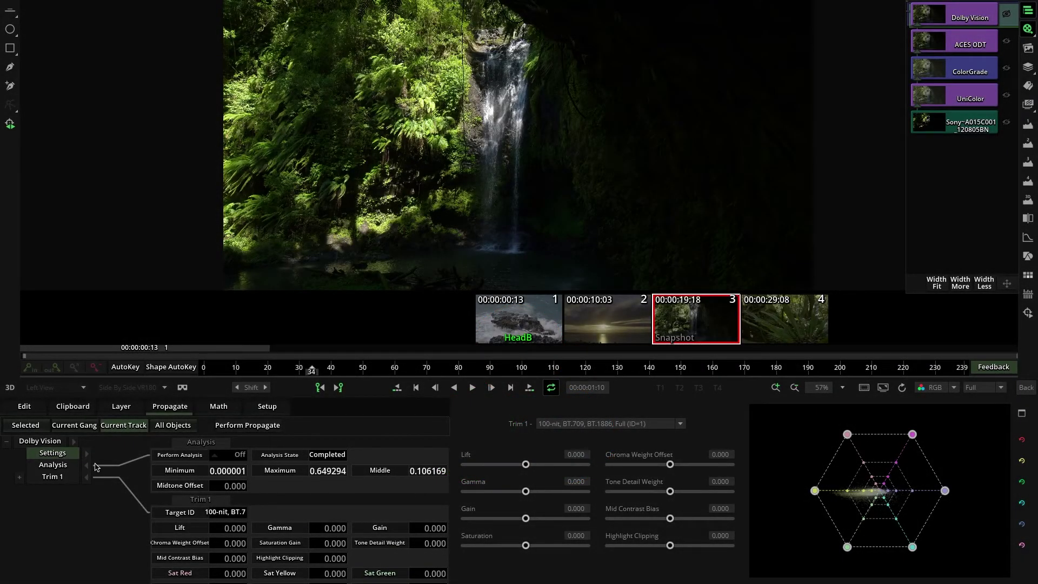
# For the 100-nit target, set Trim 1 lift -0.030, gamma 0.200, gain 0.190, and adjust green saturation and hue.
pyautogui.click(88, 466)
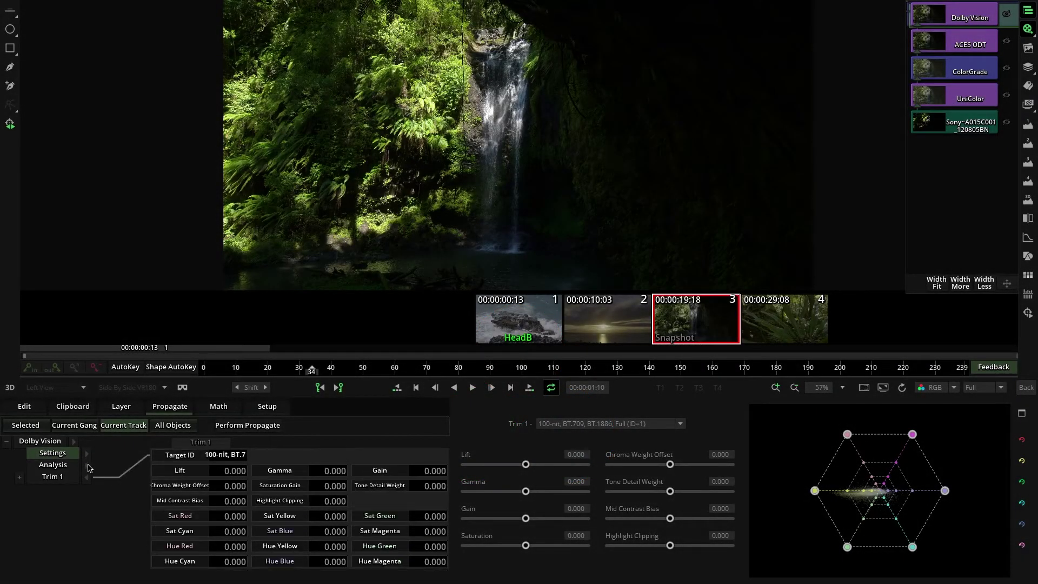
pyautogui.click(233, 459)
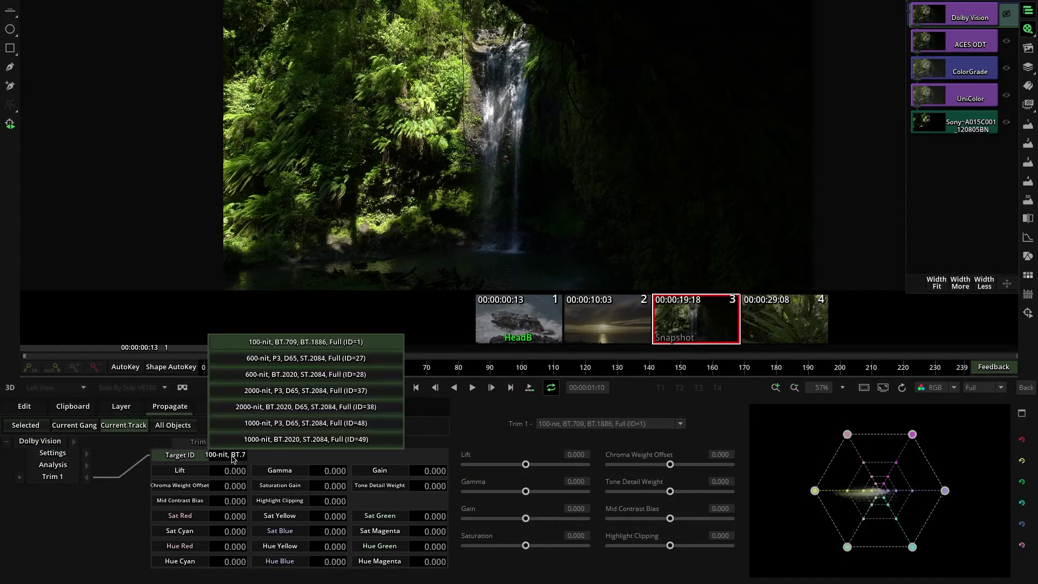
pyautogui.click(285, 343)
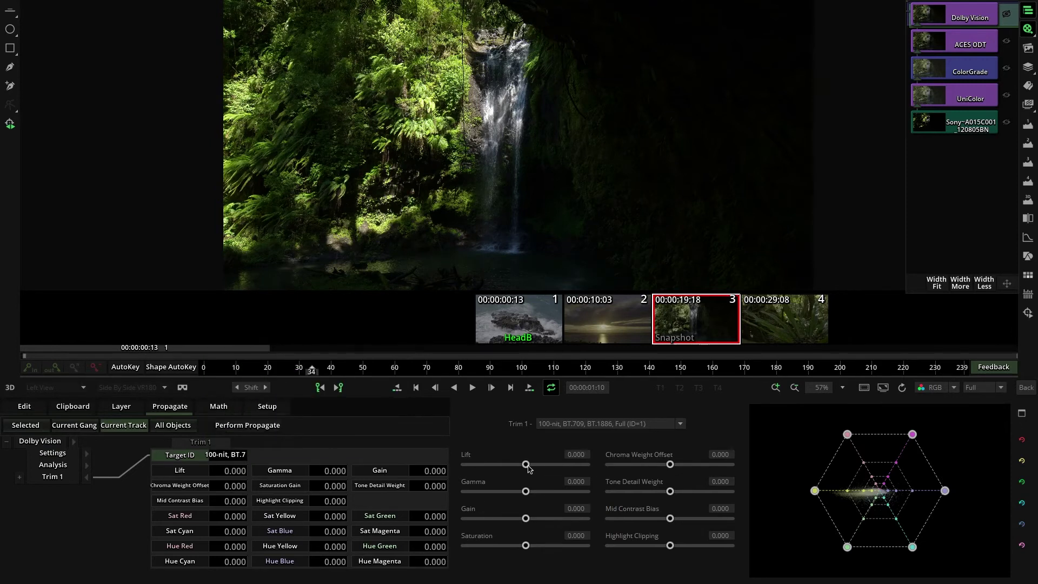
pyautogui.moveTo(526, 466); pyautogui.dragTo(538, 491)
pyautogui.moveTo(525, 518); pyautogui.dragTo(538, 517)
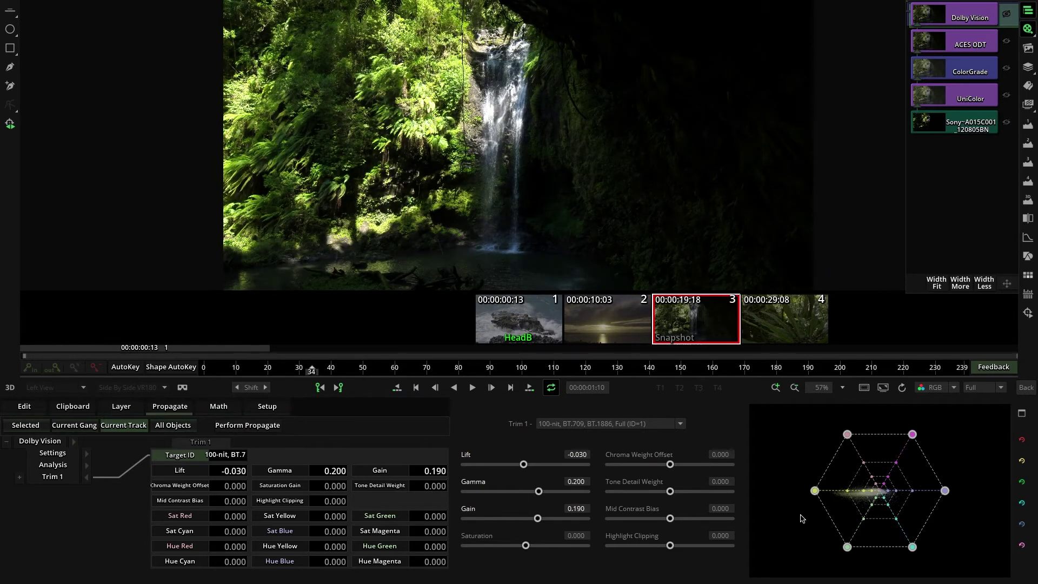
pyautogui.moveTo(848, 548); pyautogui.dragTo(810, 561)
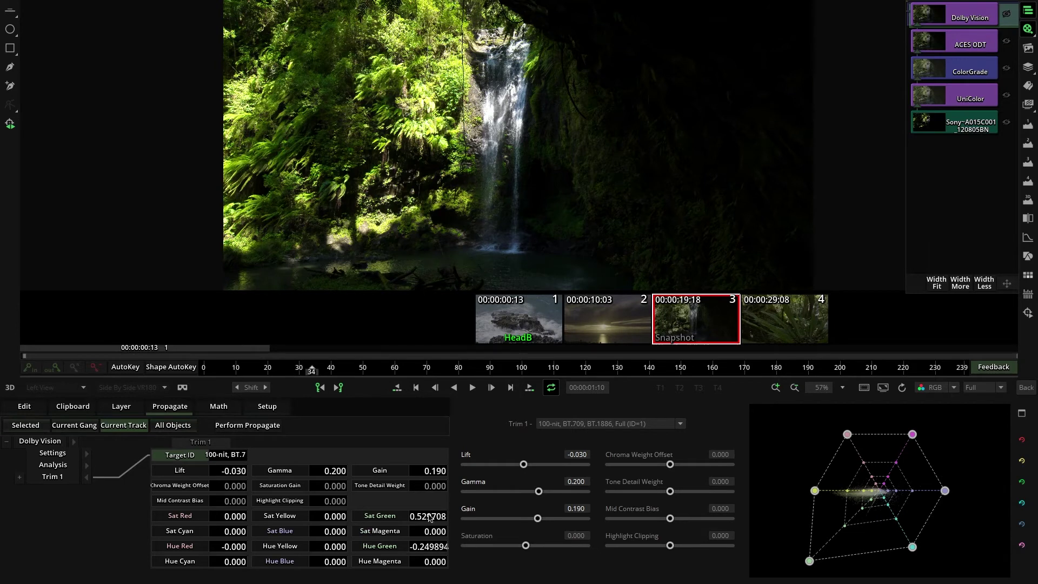
pyautogui.moveTo(430, 518)
pyautogui.mouseDown()
pyautogui.moveTo(465, 518)
pyautogui.moveTo(422, 517)
pyautogui.mouseUp()
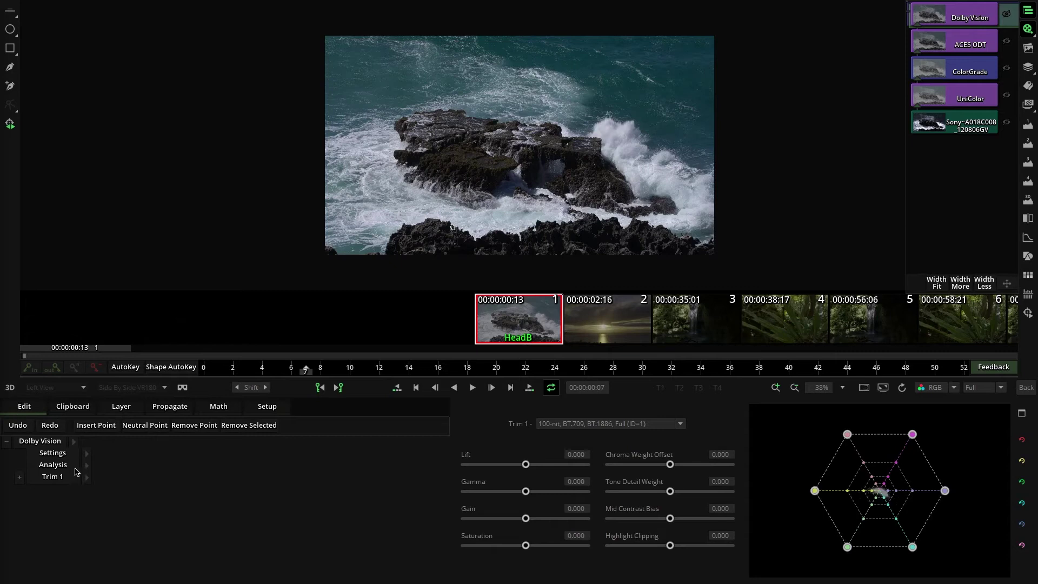
# Keeping the current target, set Trim 1 to lift -0.180, gamma 0.330 and gain 0.350.
pyautogui.click(86, 478)
pyautogui.click(222, 455)
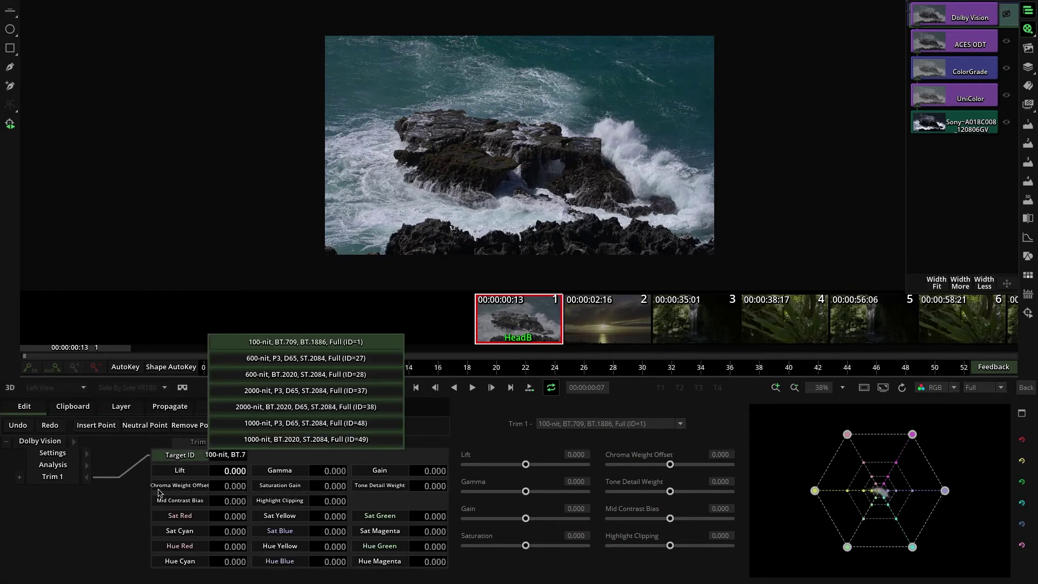
pyautogui.click(124, 513)
pyautogui.moveTo(525, 465); pyautogui.dragTo(550, 520)
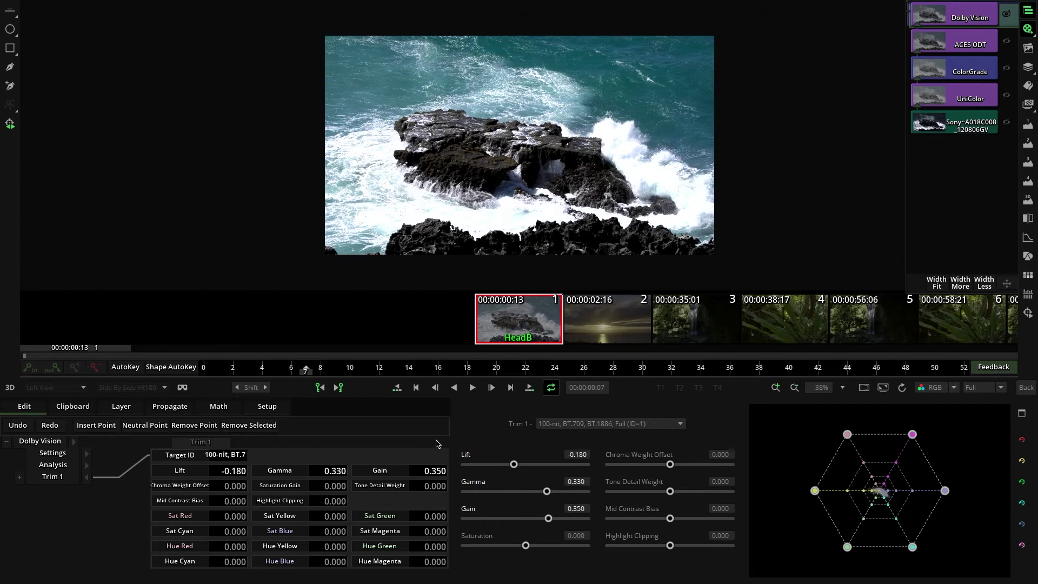
pyautogui.click(86, 477)
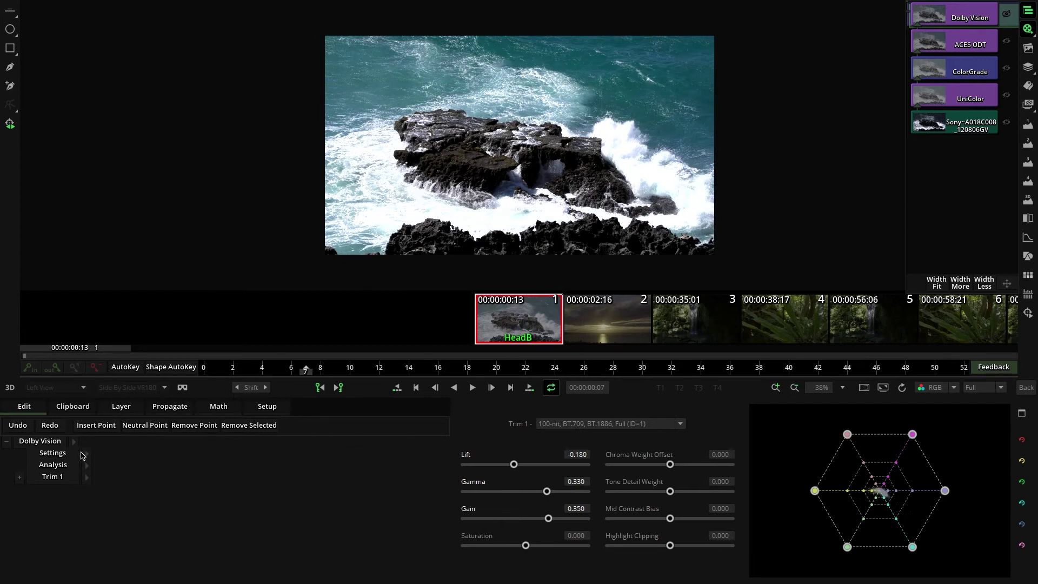
pyautogui.click(101, 411)
# Add a Trim 2 layer to the first shot and compare it against Trim 1.
pyautogui.click(23, 426)
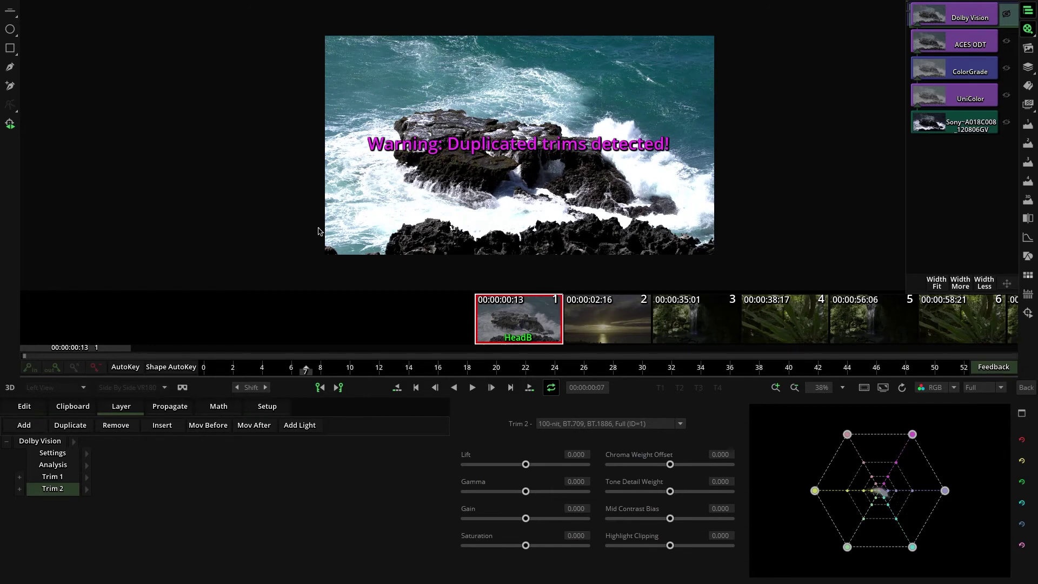
pyautogui.click(61, 478)
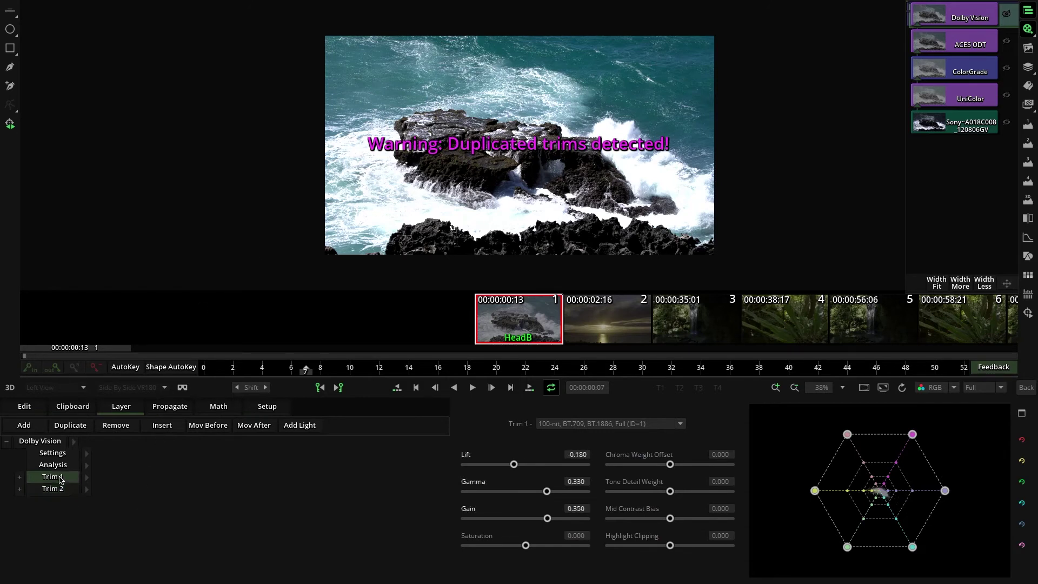
pyautogui.click(60, 490)
pyautogui.click(62, 478)
pyautogui.click(61, 489)
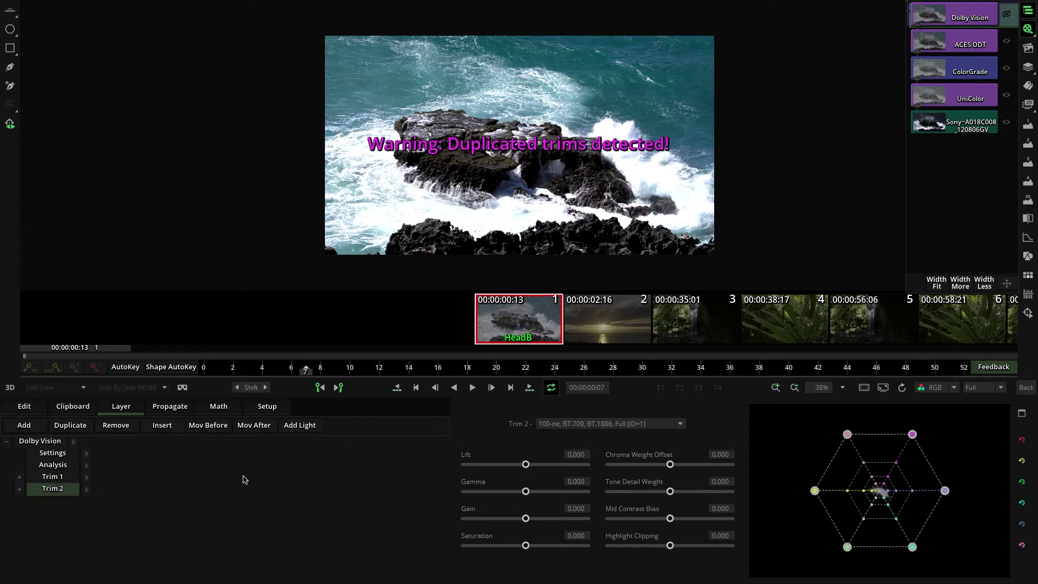
# Target Trim 2 at the 600-nit BT.2020 ST.2084 display (ID=28) and open the Dolby CMUs Manager.
pyautogui.click(87, 489)
pyautogui.click(222, 456)
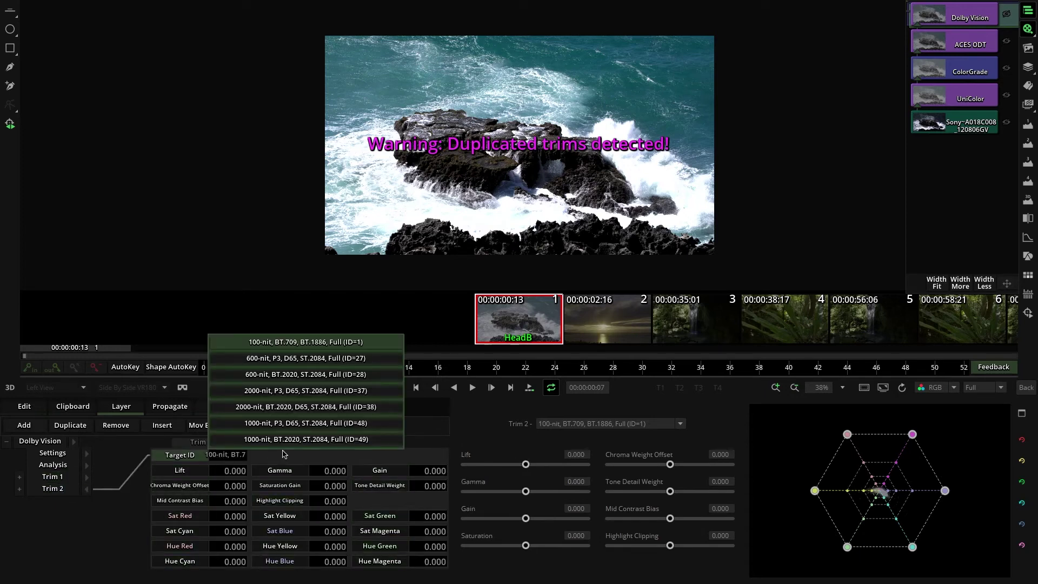
pyautogui.click(265, 375)
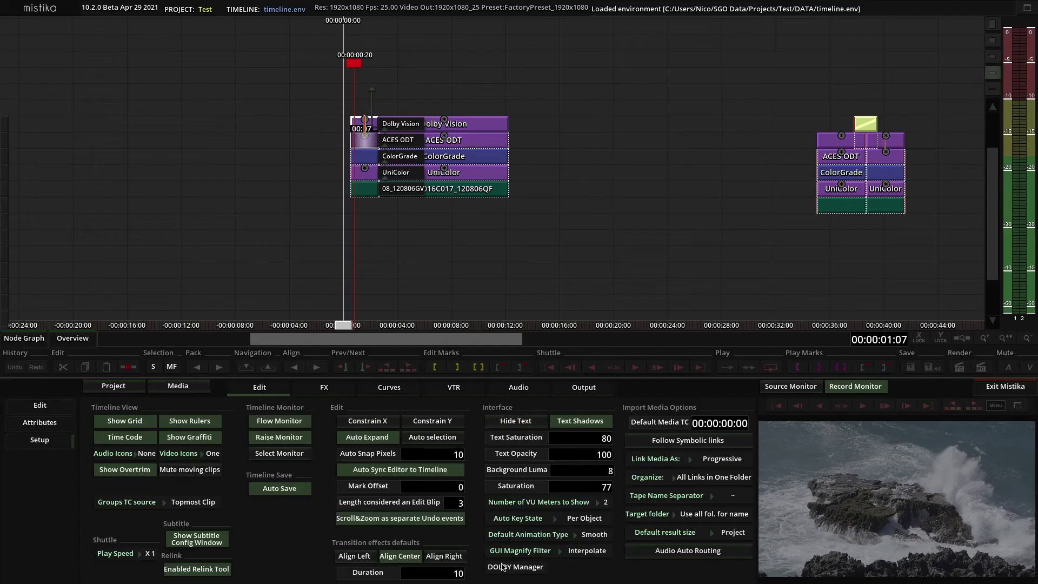
pyautogui.click(515, 567)
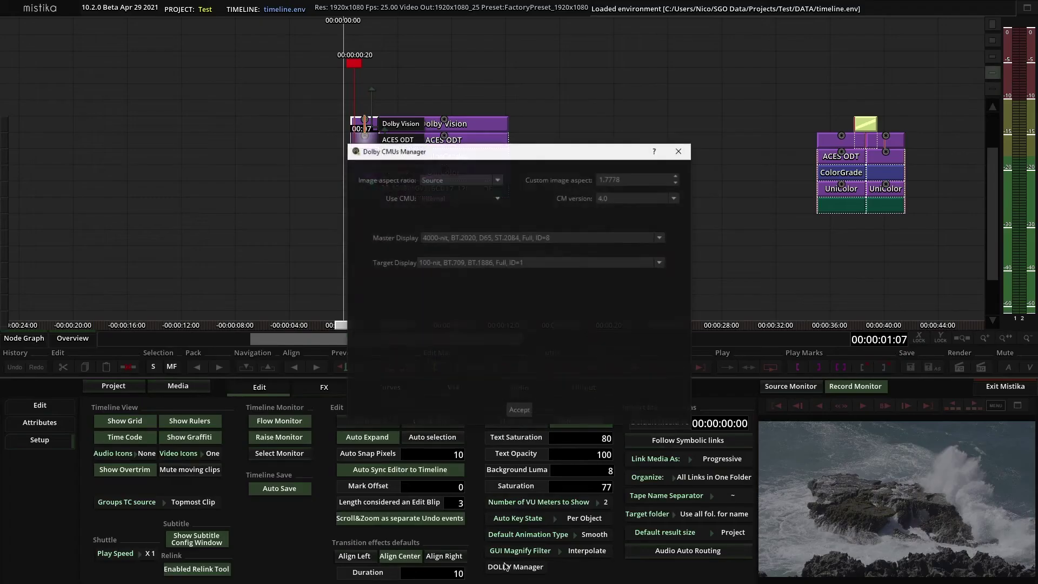
# Set the CMU target display to 600-nit BT.2020 and adjust Trim 2's lift and gamma.
pyautogui.click(592, 264)
pyautogui.click(484, 291)
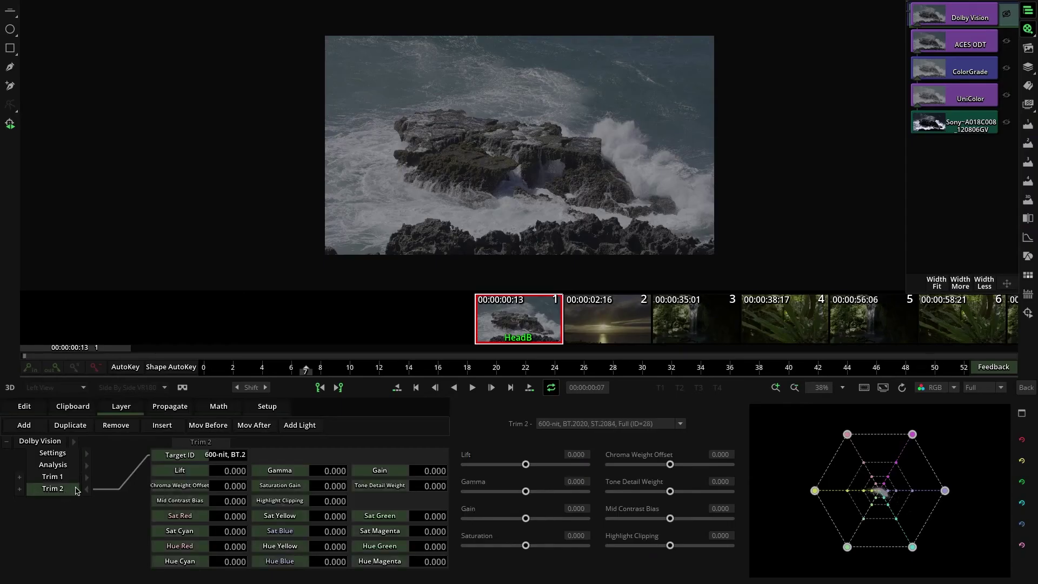
pyautogui.moveTo(527, 468); pyautogui.dragTo(543, 517)
# Tweak Trim 1's lift and gamma at the 100-nit target, then fine-tune Trim 2's lift to -0.220.
pyautogui.press('Up')
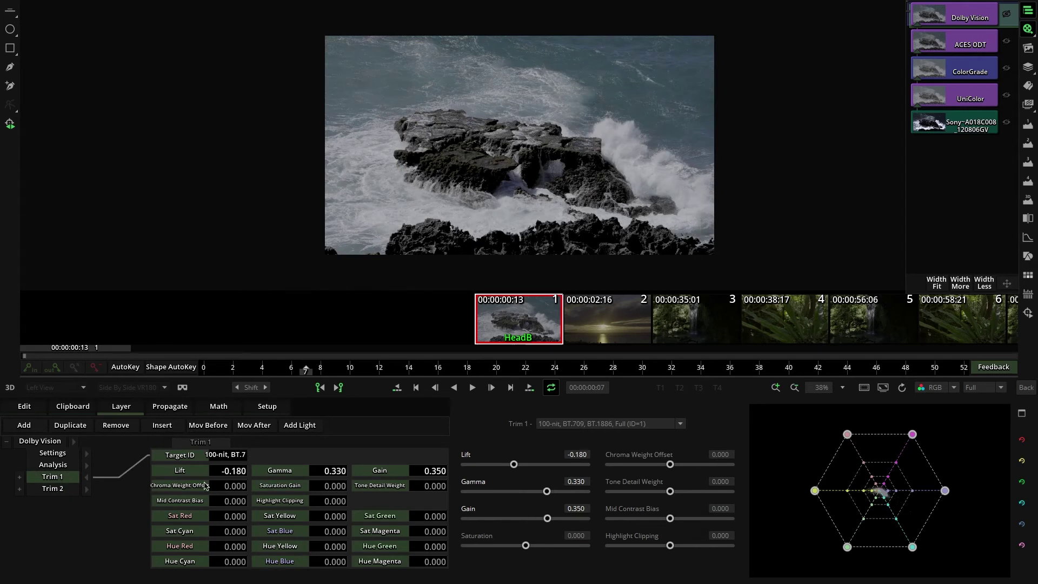
pyautogui.moveTo(514, 464); pyautogui.dragTo(477, 492)
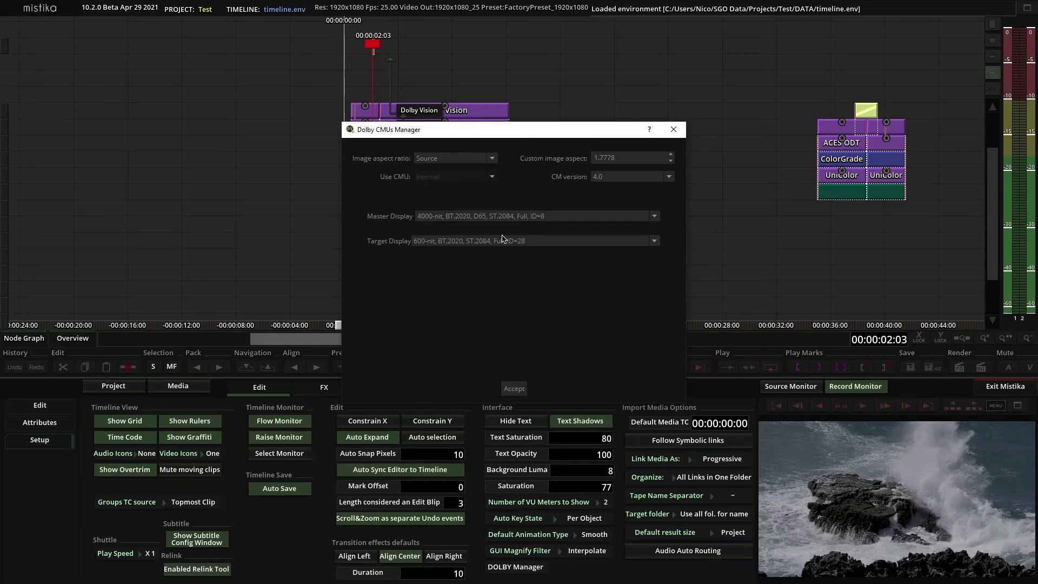
pyautogui.click(503, 240)
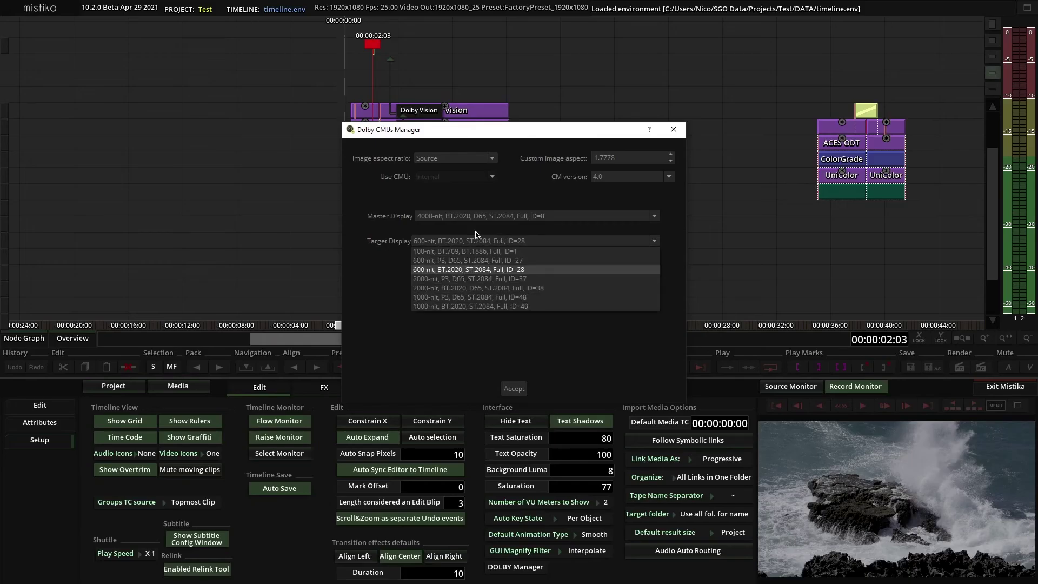
pyautogui.click(447, 252)
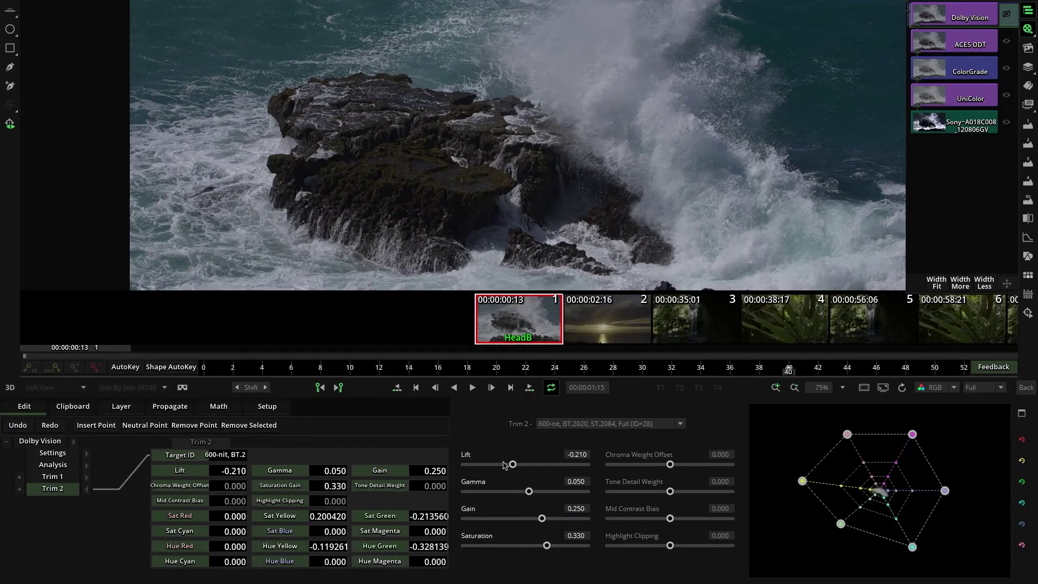
pyautogui.moveTo(504, 465)
pyautogui.mouseDown()
pyautogui.moveTo(564, 464)
pyautogui.moveTo(511, 463)
pyautogui.mouseUp()
# Select the 100-nit Trim 1 and lower its lift from 0.150 to 0.020.
pyautogui.click(70, 478)
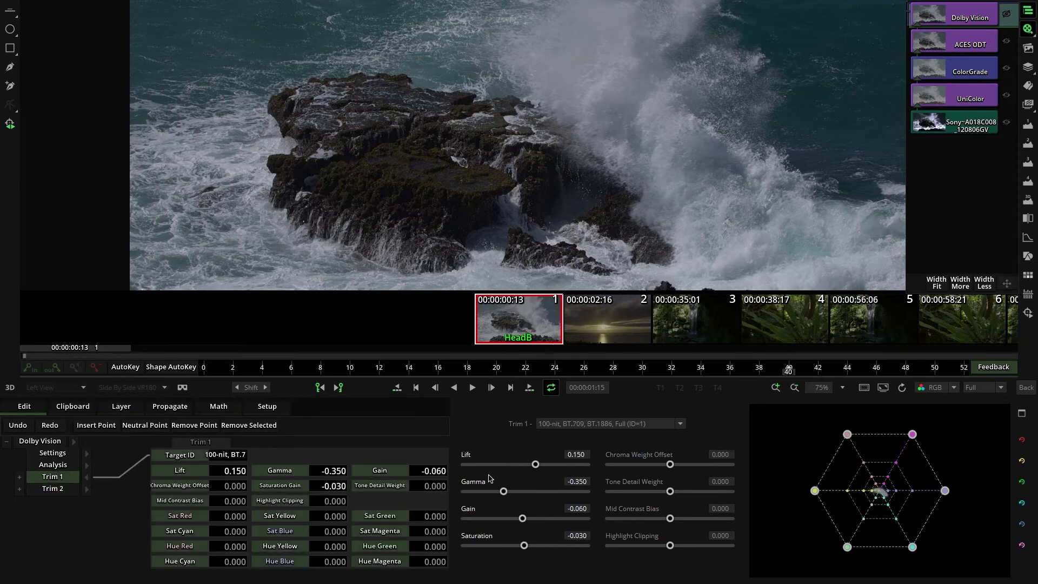
pyautogui.moveTo(544, 467); pyautogui.dragTo(529, 469)
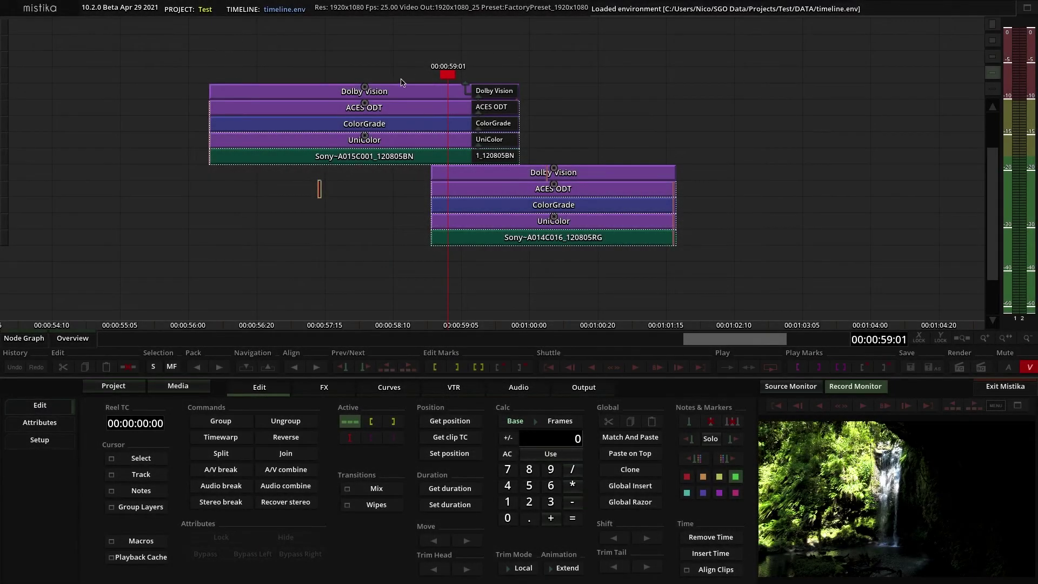
# Apply a Mix > Fade up effect over the first clip stack, positioned across the overlap, and commit it.
pyautogui.click(387, 95)
pyautogui.click(326, 388)
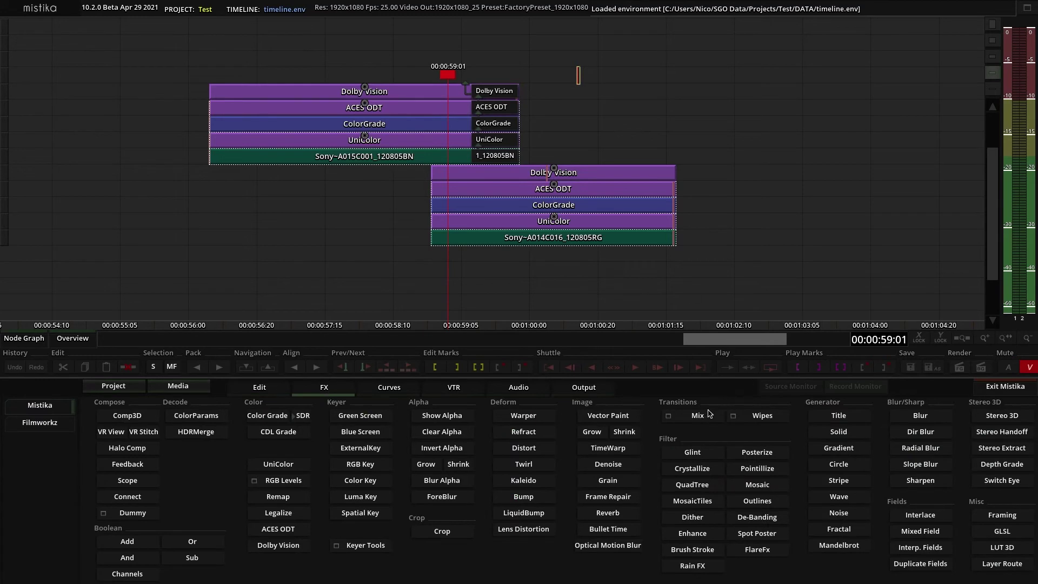
pyautogui.click(439, 93)
pyautogui.click(695, 417)
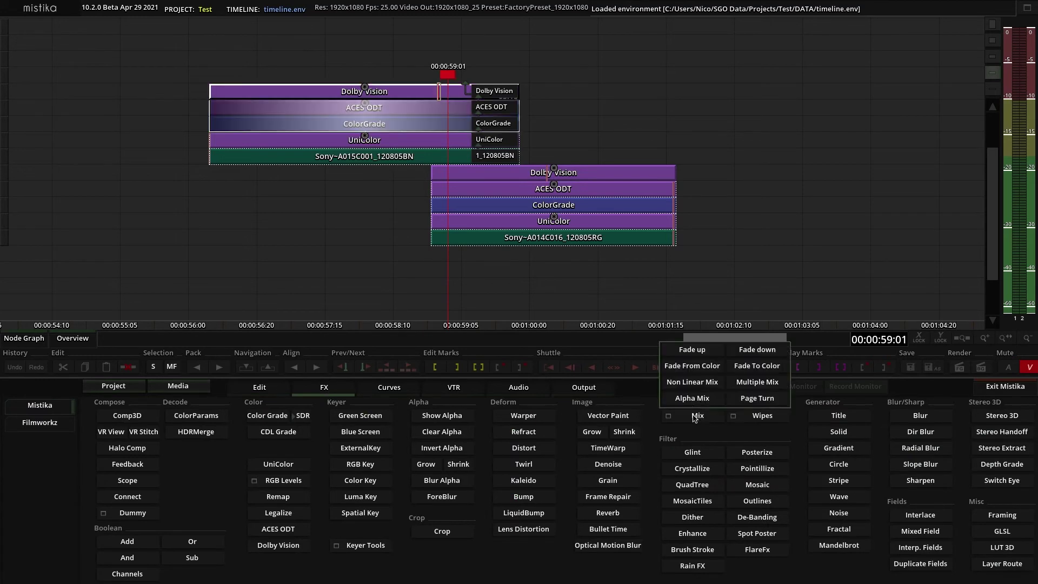
pyautogui.click(691, 351)
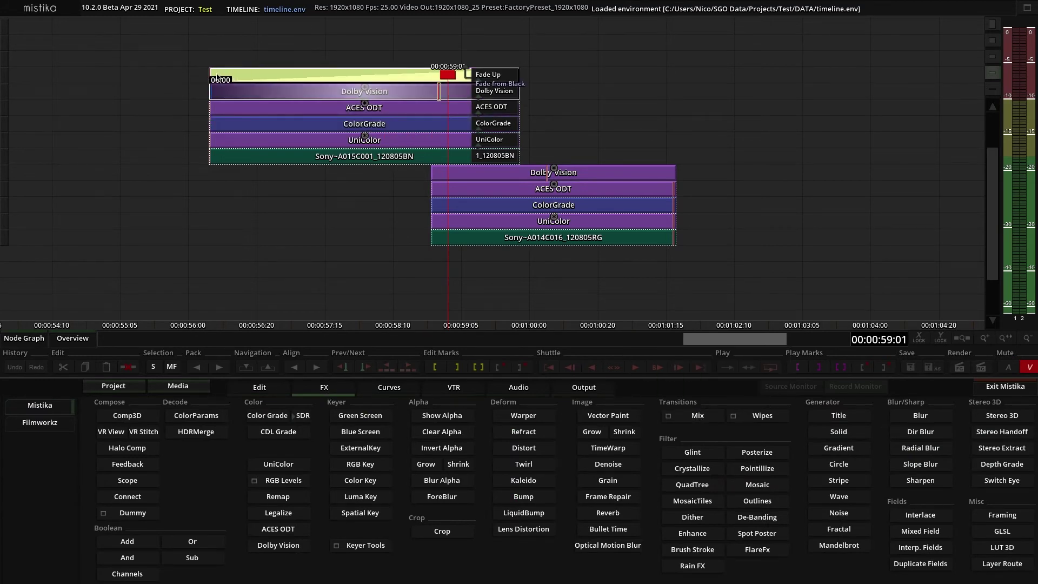
pyautogui.click(435, 76)
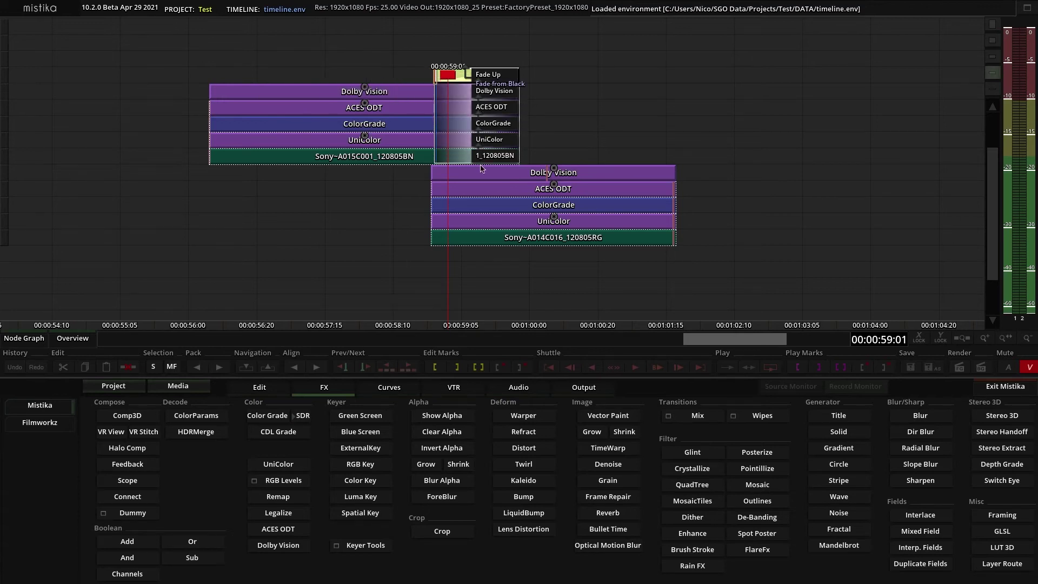
pyautogui.click(478, 246)
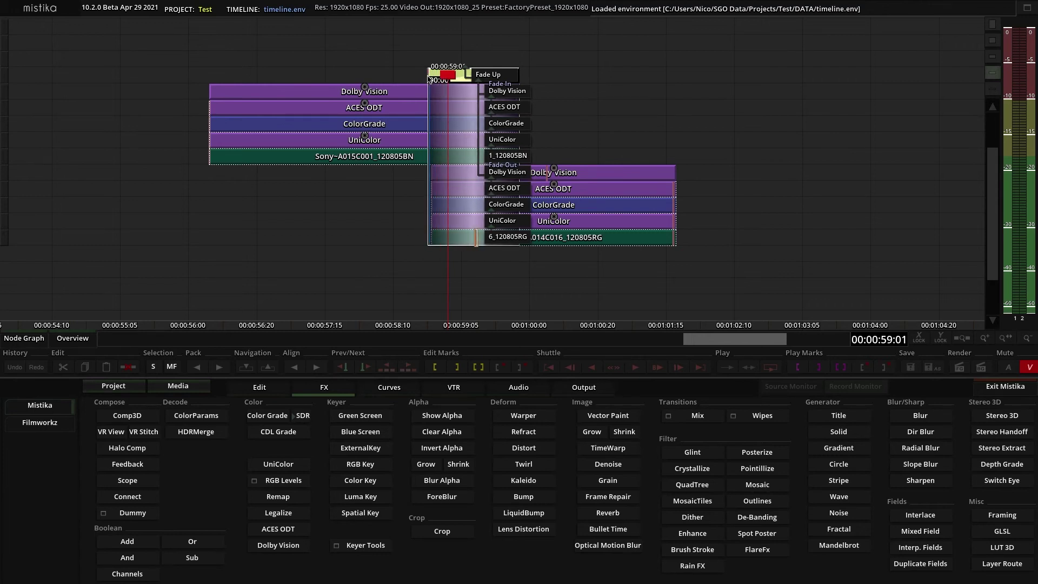
pyautogui.click(428, 76)
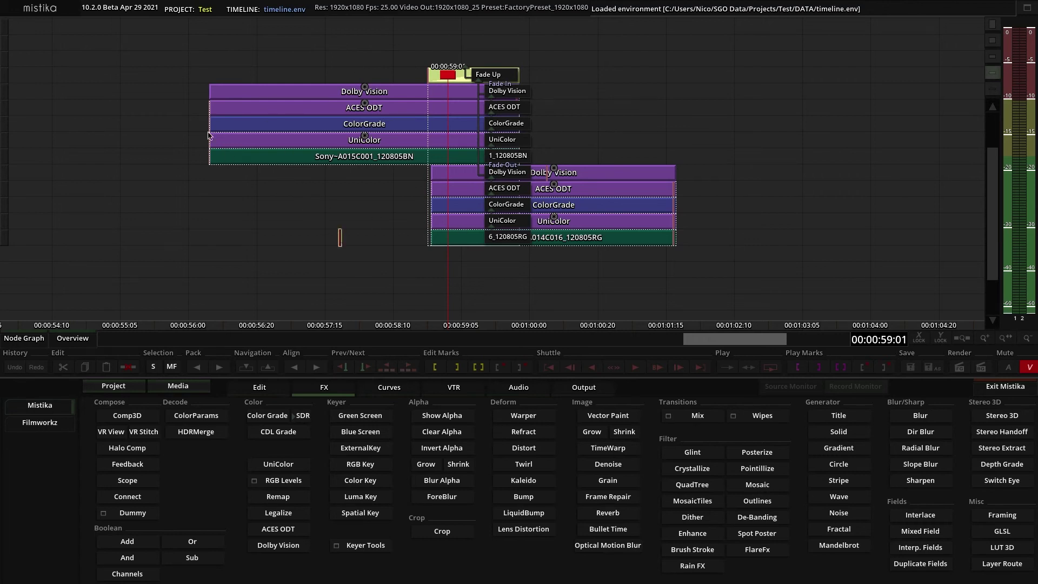
# Mark the full clip range and export its Dolby Vision metadata to XML via Macros > Dolby Export.
pyautogui.press('e')
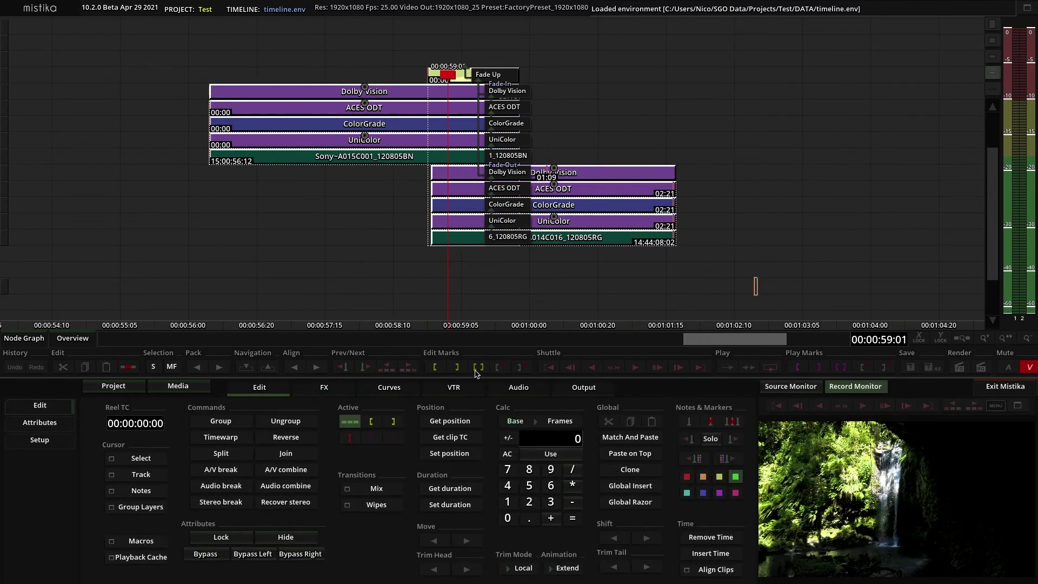
pyautogui.click(477, 369)
pyautogui.click(141, 541)
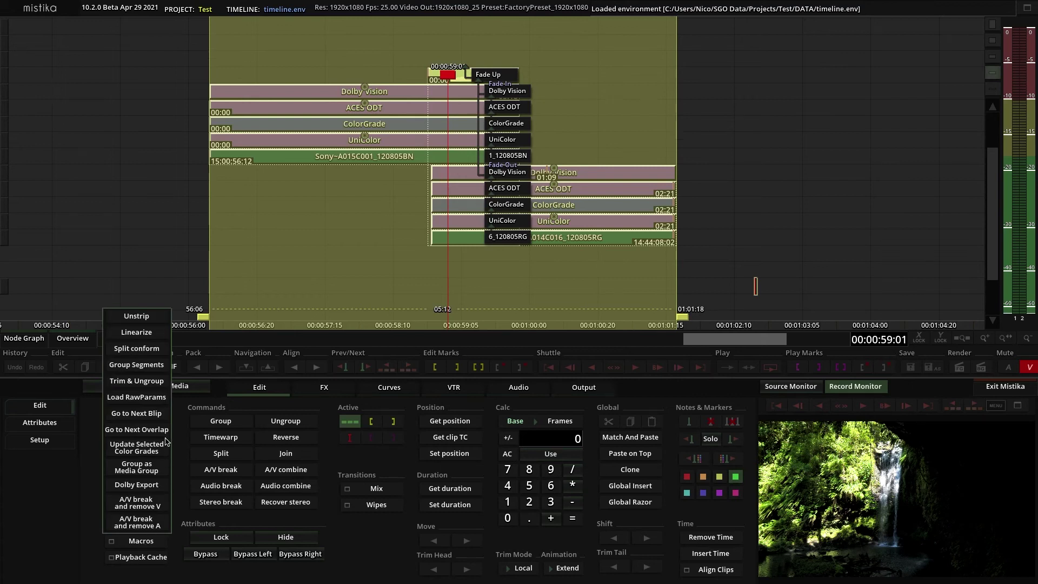
pyautogui.click(139, 485)
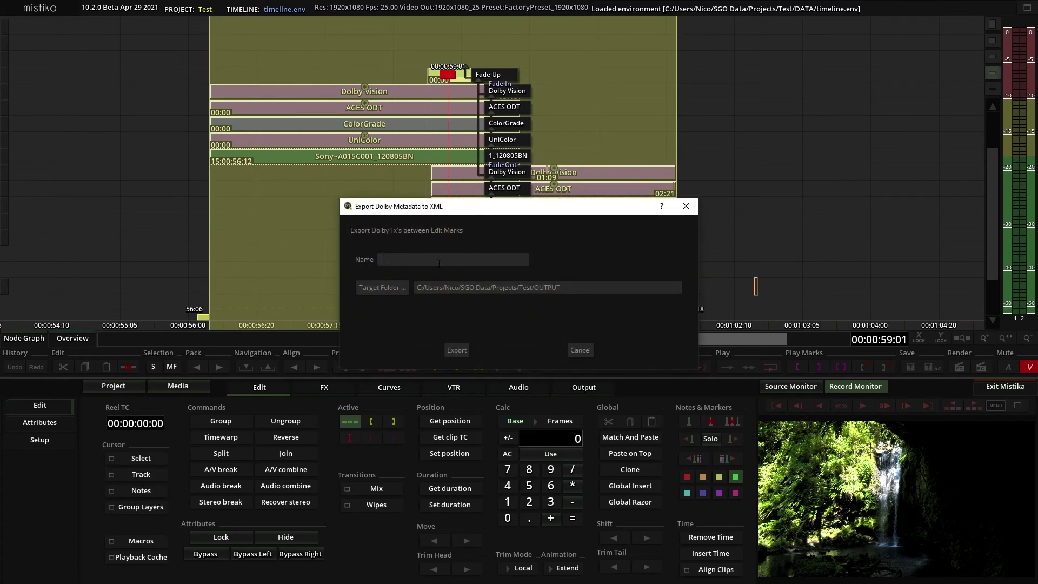
pyautogui.press('Return')
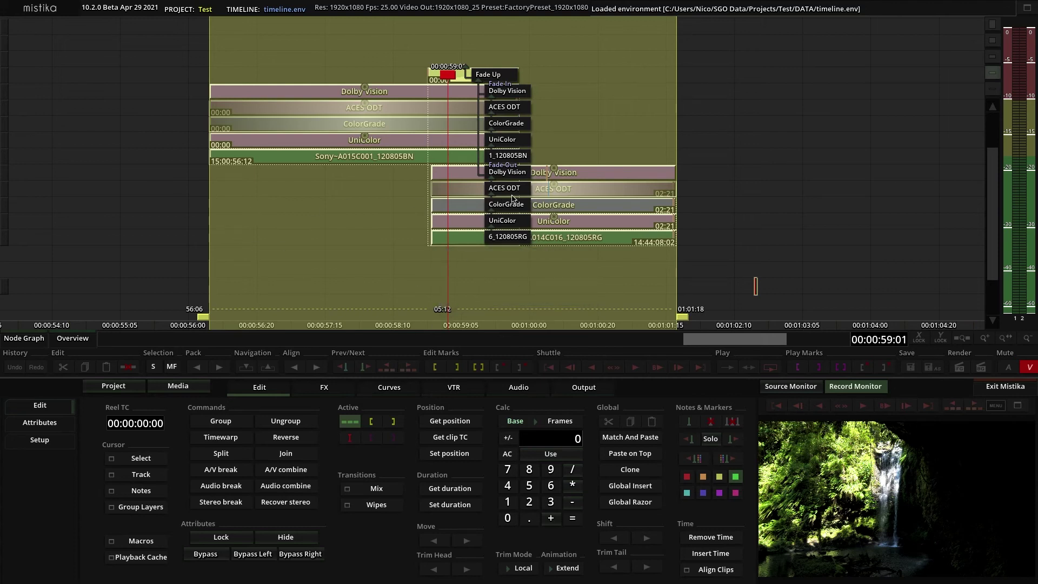
# Choose Dolby Vision HDR Master as the render format with TIFF RGB16 Sequence encoding.
pyautogui.click(594, 390)
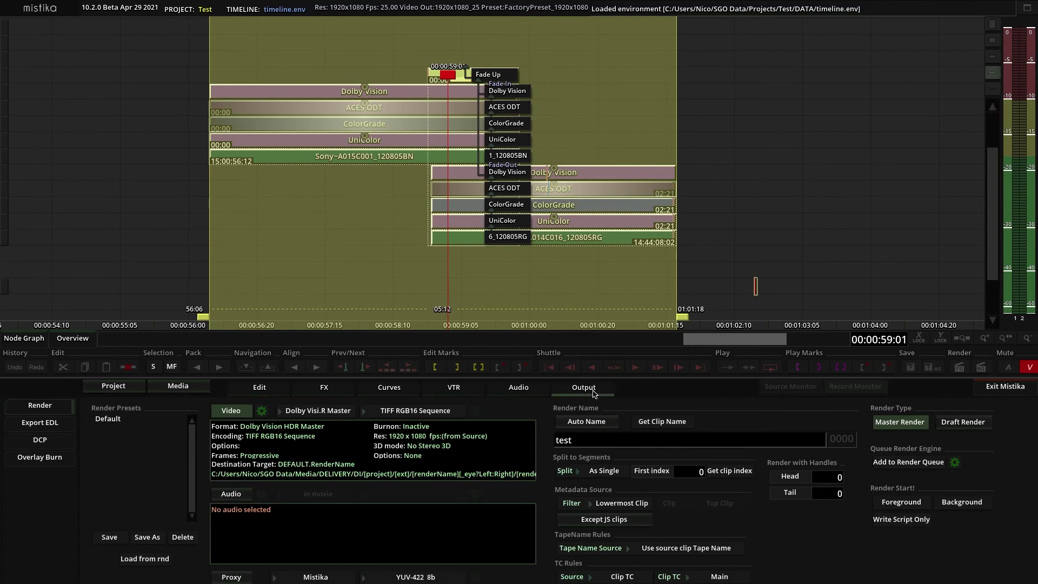
pyautogui.click(319, 412)
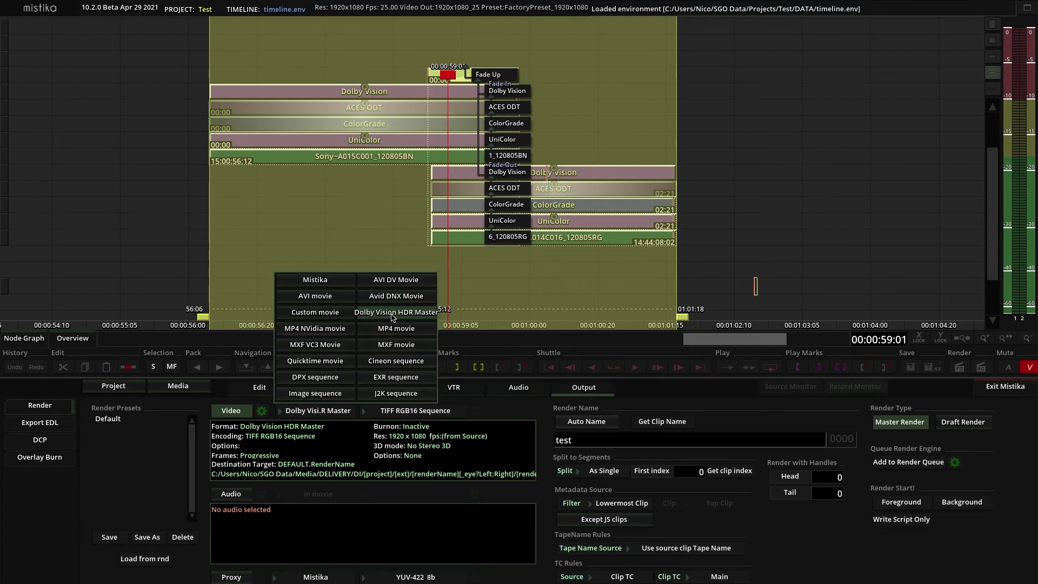
pyautogui.click(390, 313)
pyautogui.click(414, 412)
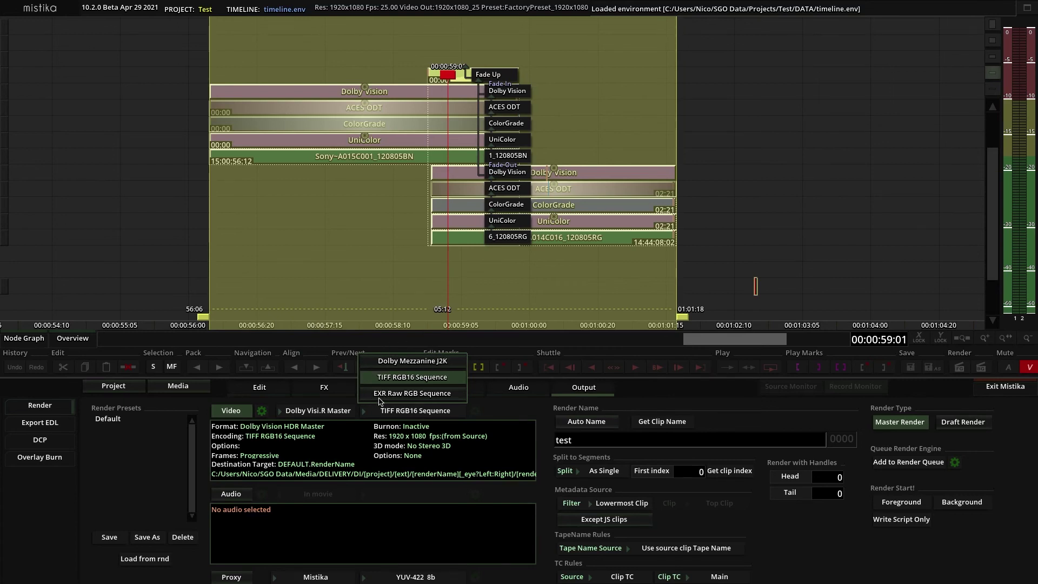
pyautogui.click(379, 377)
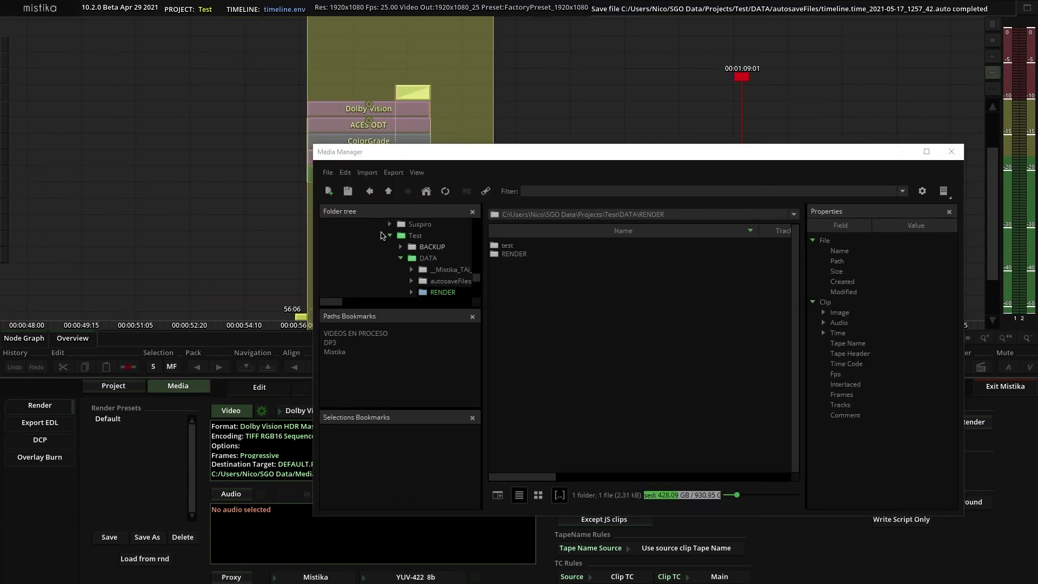
# Bring Metadata test1.xml from the project's OUTPUT folder onto the timeline.
pyautogui.click(426, 193)
pyautogui.scroll(-3, 433, 254)
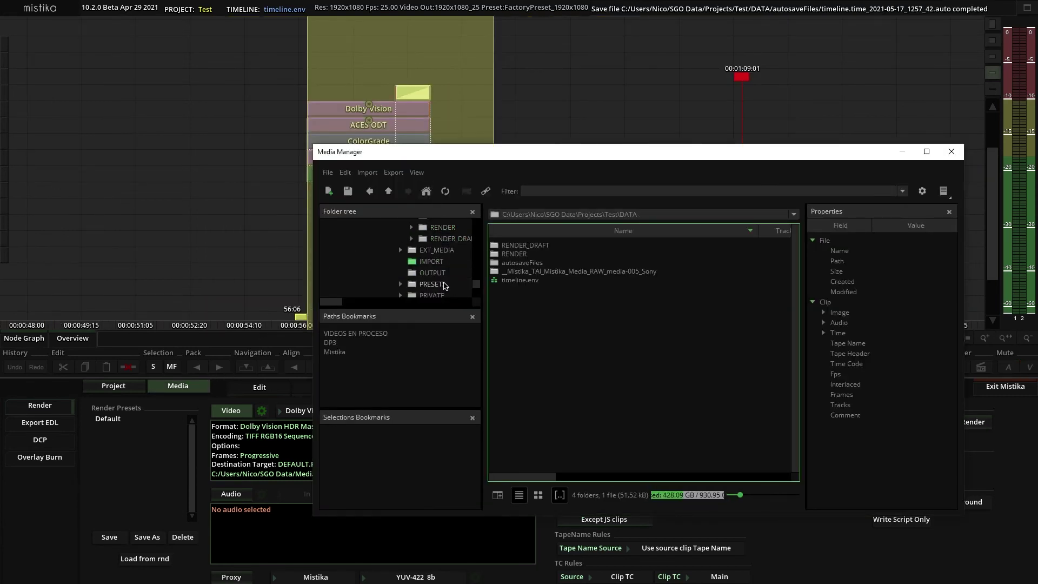
pyautogui.click(432, 272)
pyautogui.click(445, 191)
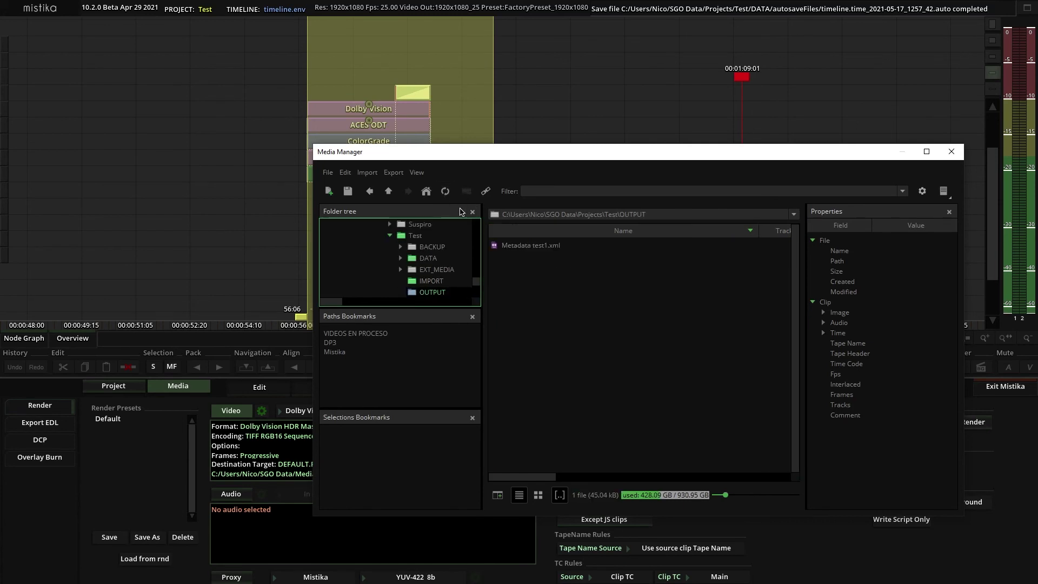
pyautogui.moveTo(531, 248); pyautogui.dragTo(657, 120)
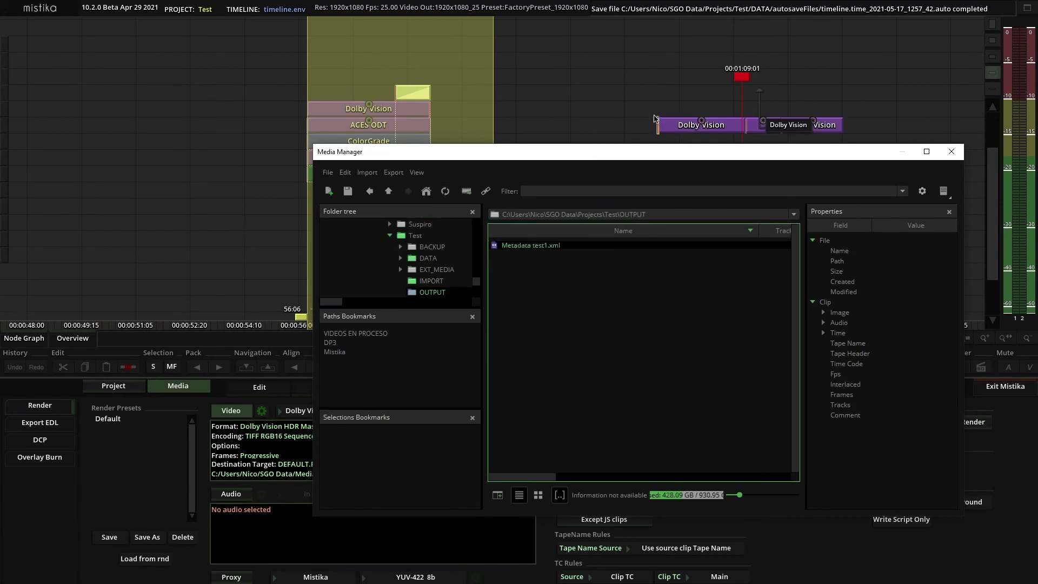
pyautogui.click(949, 154)
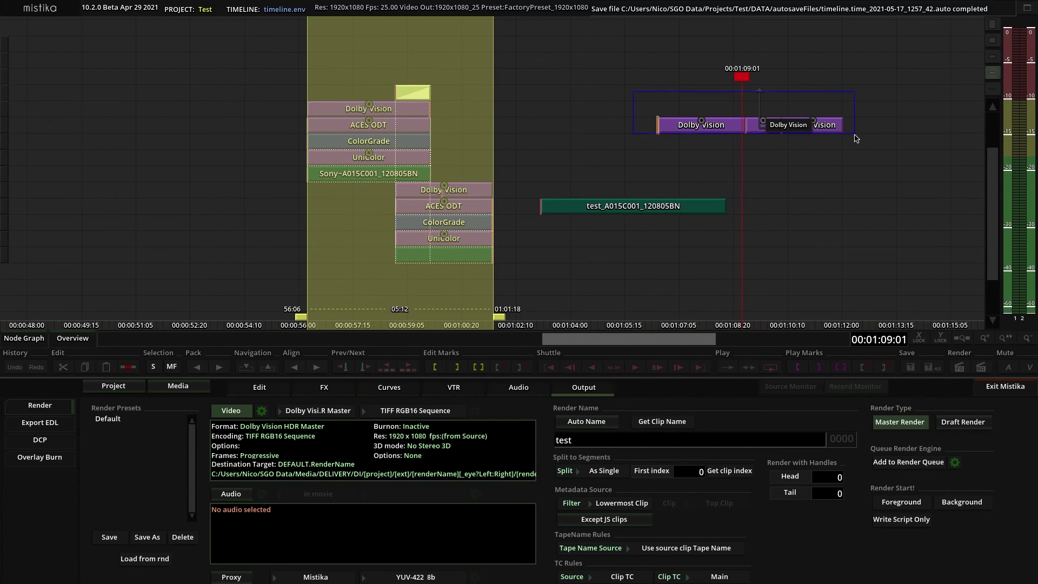
# Move the Dolby Vision clips onto test_A015C001_120805BN, open its grading and scrub through the trims.
pyautogui.moveTo(827, 128); pyautogui.dragTo(701, 181)
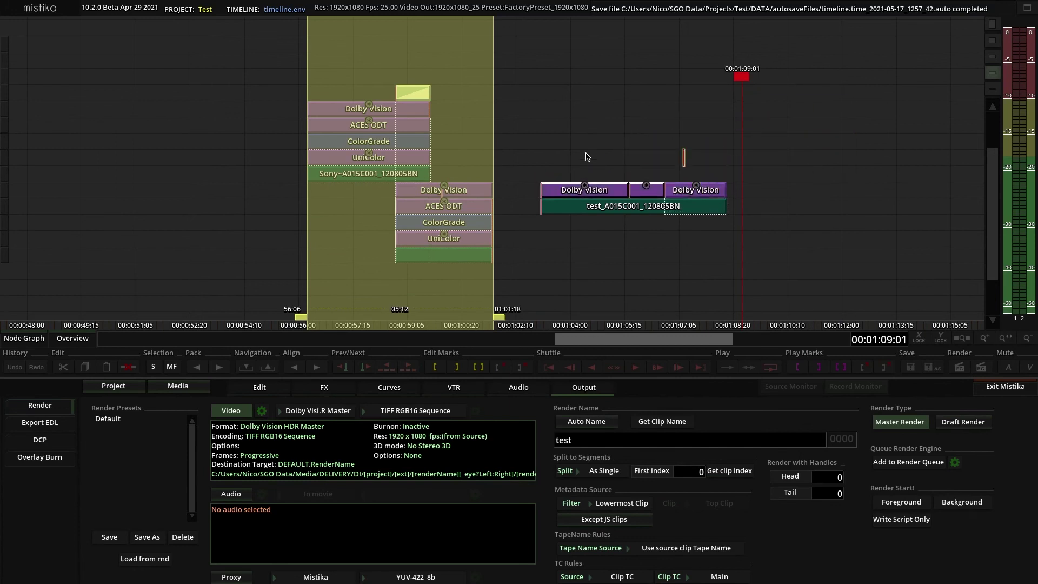
pyautogui.doubleClick(728, 192)
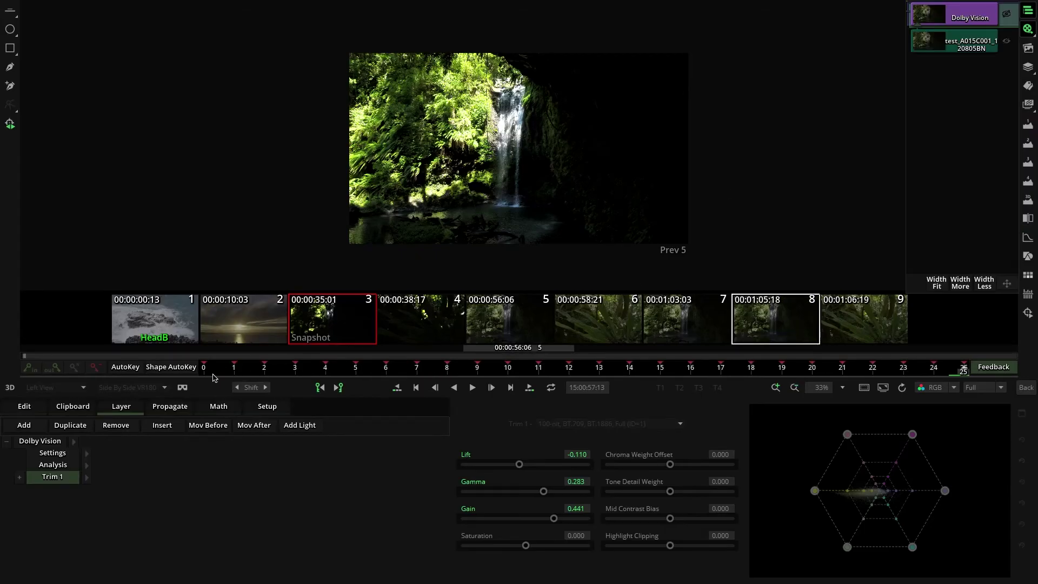
pyautogui.moveTo(203, 374); pyautogui.dragTo(297, 365)
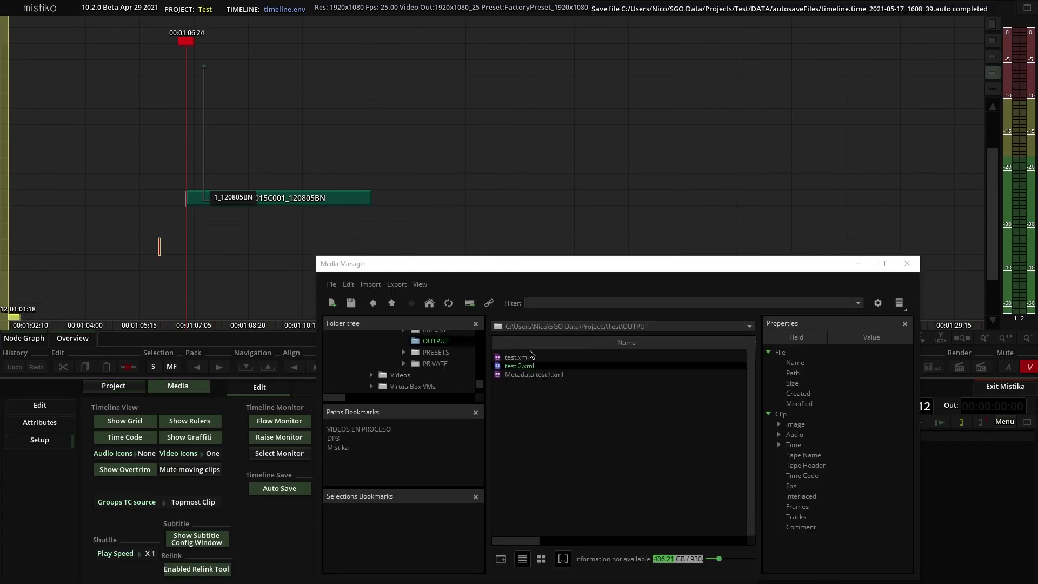
# Drag test 2.xml from the OUTPUT folder onto the timeline, triggering the Update CMU settings prompt.
pyautogui.moveTo(511, 371); pyautogui.dragTo(272, 162)
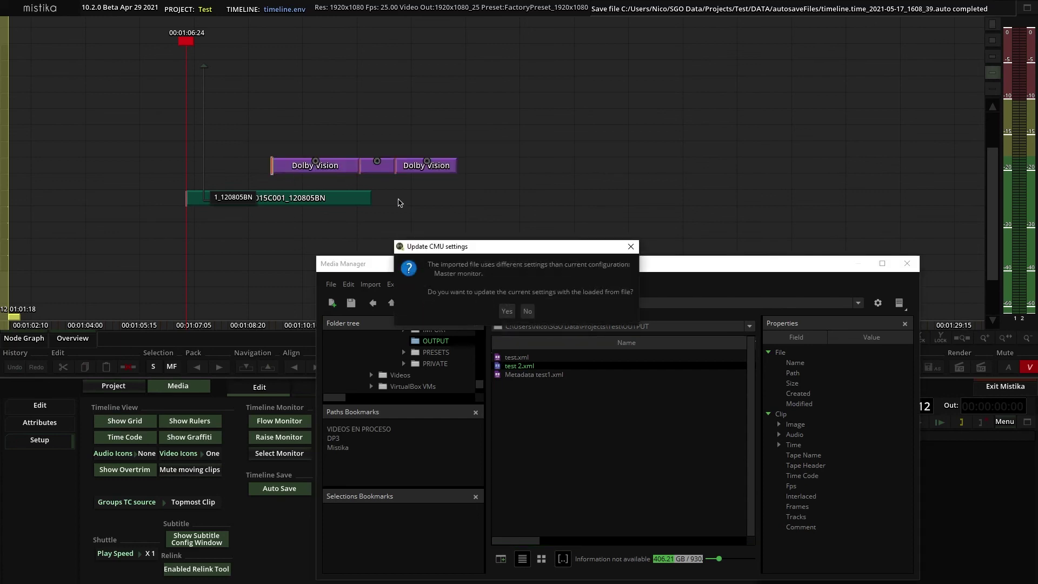